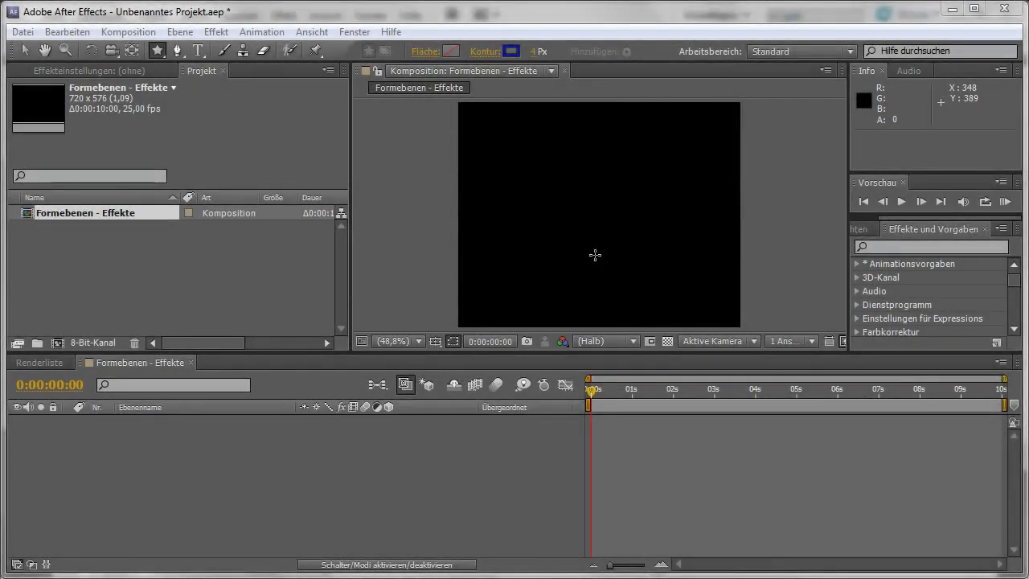
# Draw a five-point star at the upper left and preview a dark blue 0C23AB fill
pyautogui.moveTo(517, 178); pyautogui.dragTo(545, 226)
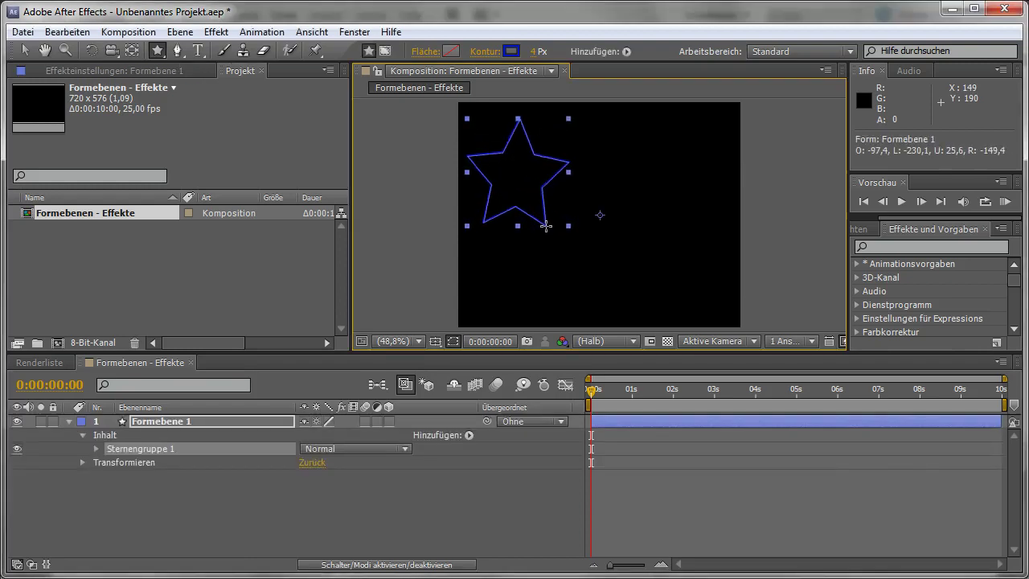
pyautogui.click(451, 52)
pyautogui.moveTo(291, 325)
pyautogui.mouseDown()
pyautogui.moveTo(280, 328)
pyautogui.moveTo(278, 381)
pyautogui.mouseUp()
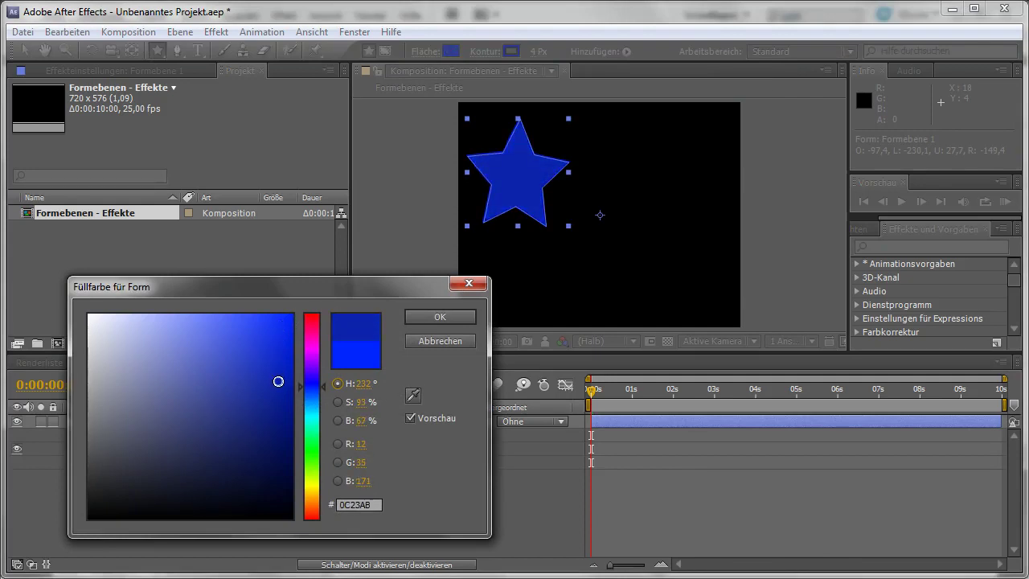
# Confirm the dark blue fill and lower the star's fill opacity to 59%
pyautogui.click(440, 316)
pyautogui.click(424, 50)
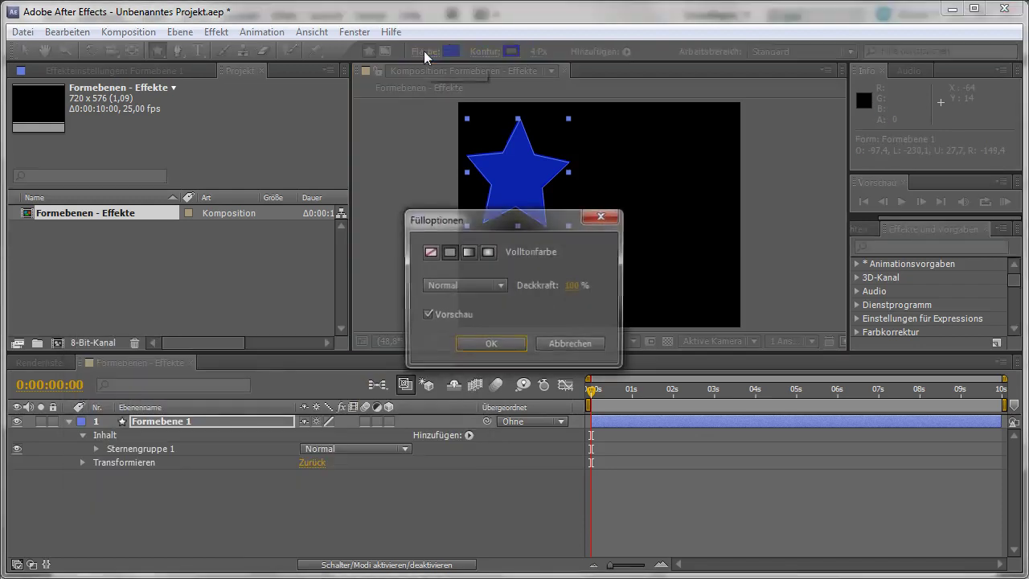
pyautogui.moveTo(576, 288); pyautogui.dragTo(561, 287)
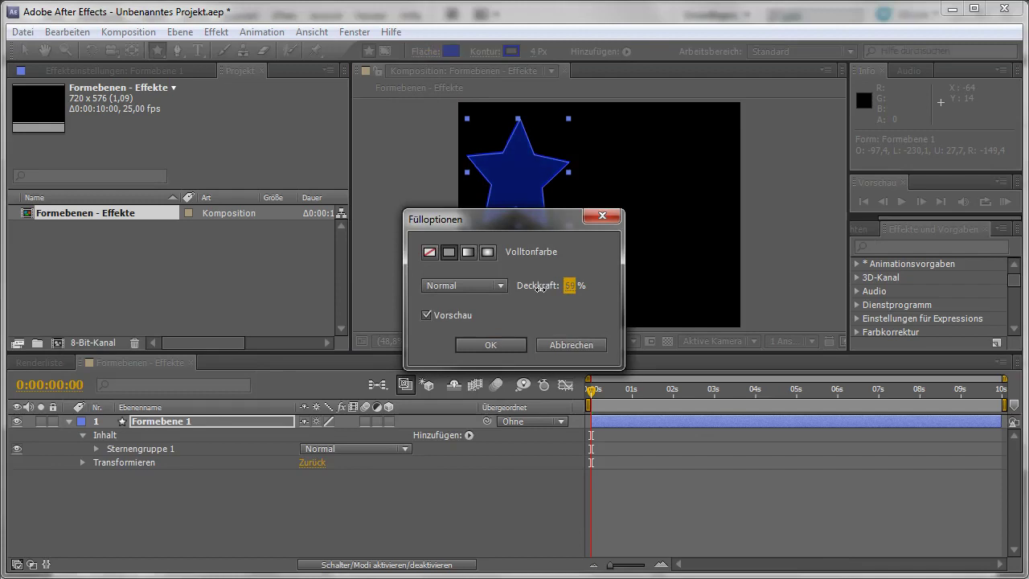
pyautogui.click(490, 347)
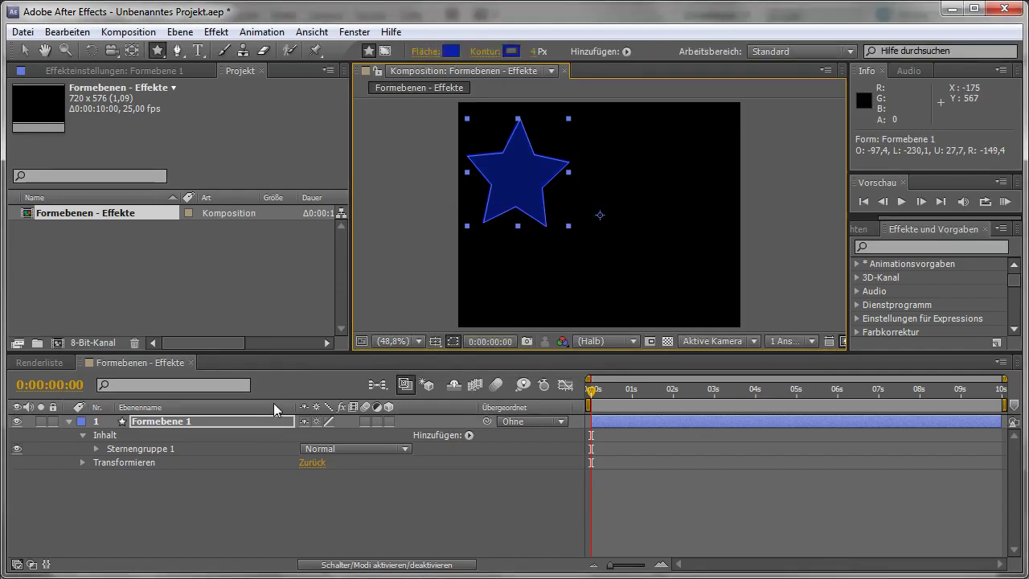
# Expand and collapse Sternengruppe 1, then bring up the Hinzufügen operator list
pyautogui.click(95, 449)
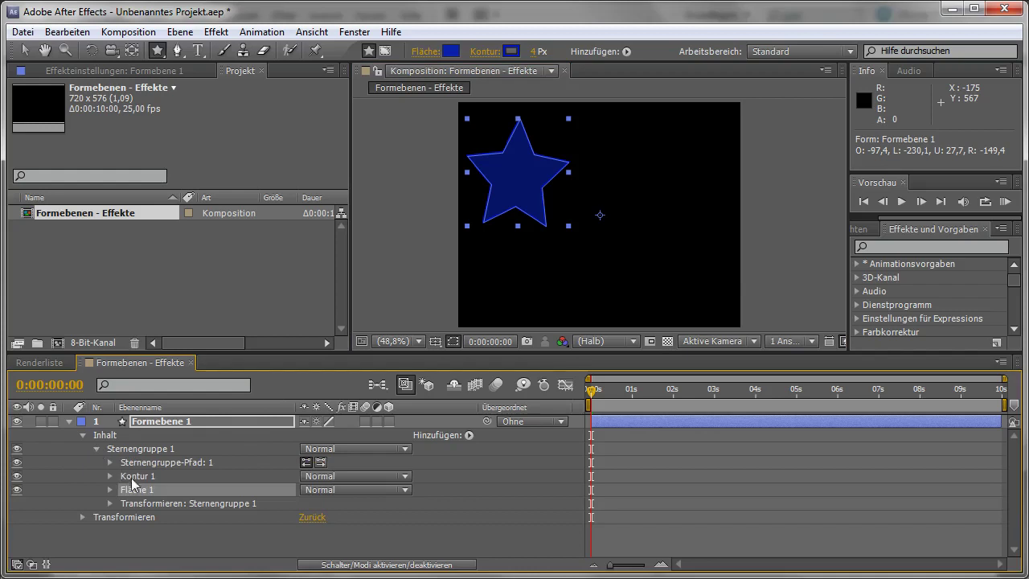
pyautogui.click(96, 449)
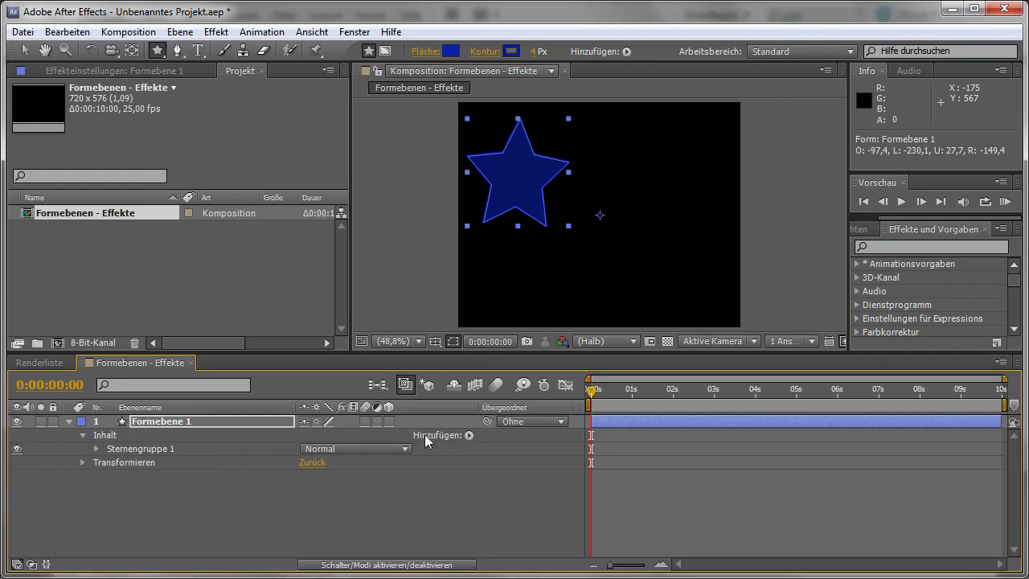
pyautogui.click(469, 435)
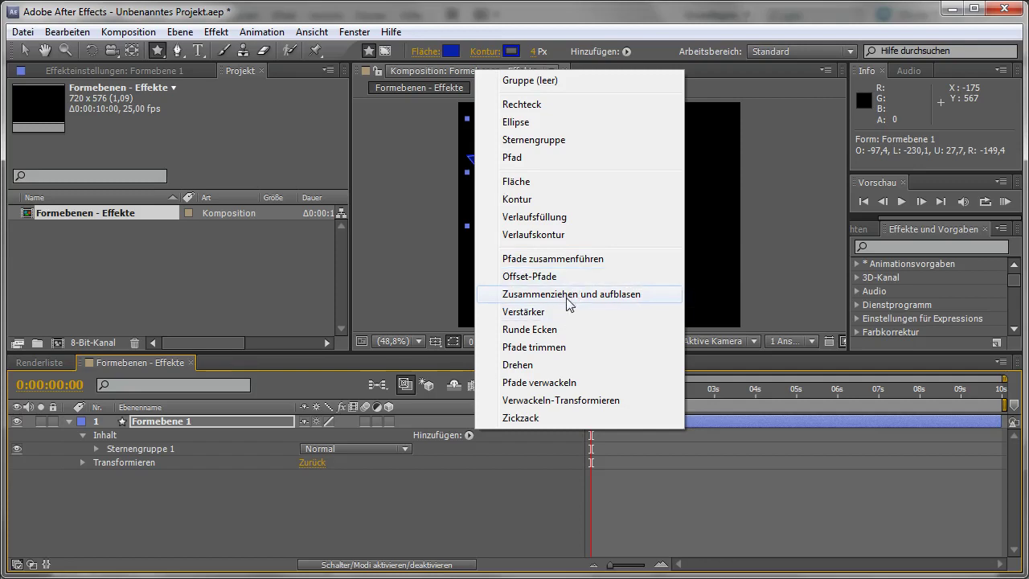
# Add Zusammenziehen und aufblasen and keyframe its Betrag at -76 at 0 s
pyautogui.click(569, 294)
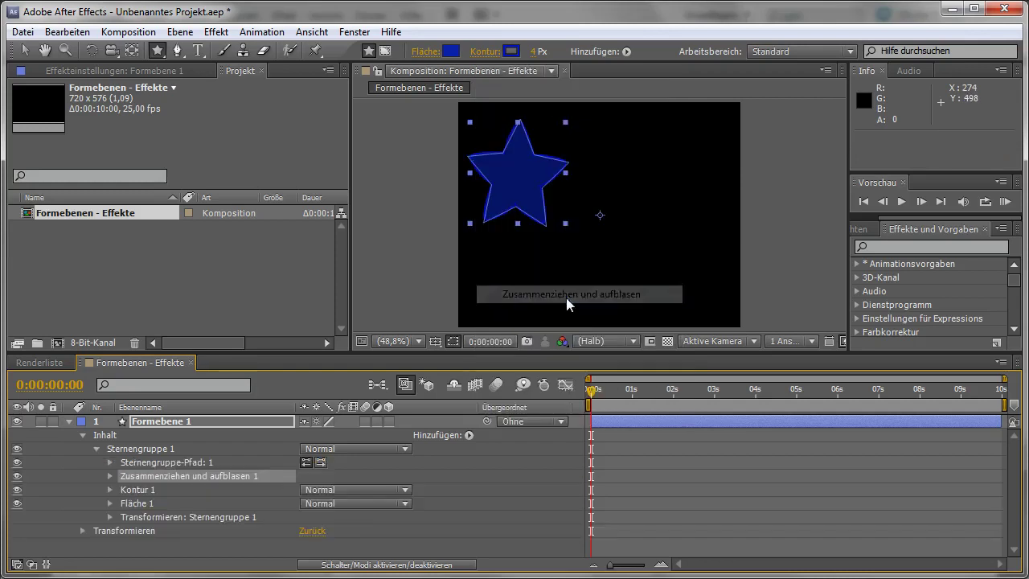
pyautogui.click(109, 476)
pyautogui.moveTo(304, 490)
pyautogui.mouseDown()
pyautogui.moveTo(473, 506)
pyautogui.moveTo(282, 495)
pyautogui.moveTo(853, 516)
pyautogui.moveTo(252, 507)
pyautogui.mouseUp()
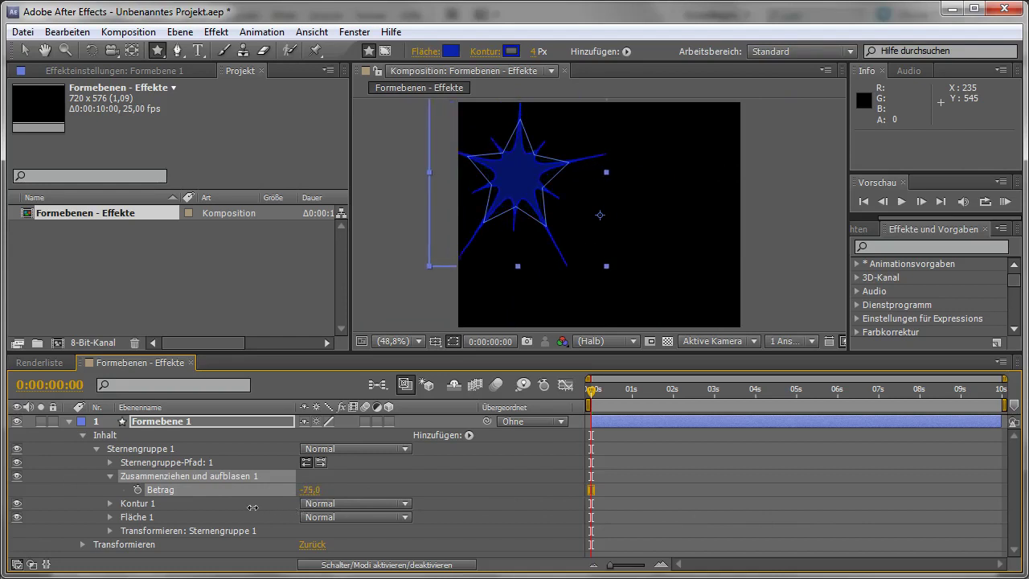
pyautogui.click(138, 490)
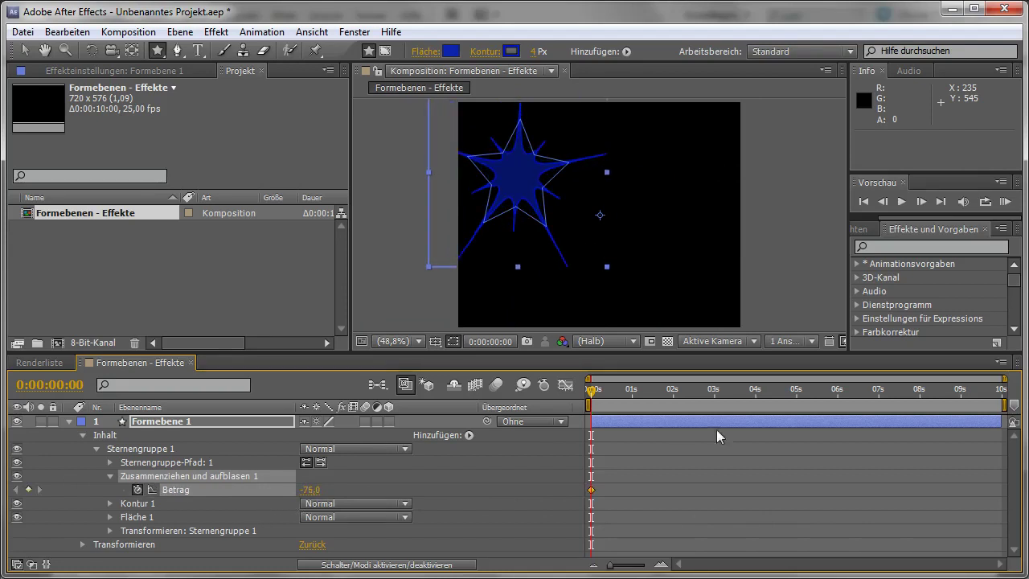
# Add Betrag keyframes at 0:01:24 and at 0:00:24 (about 180), then preview
pyautogui.moveTo(592, 394); pyautogui.dragTo(672, 392)
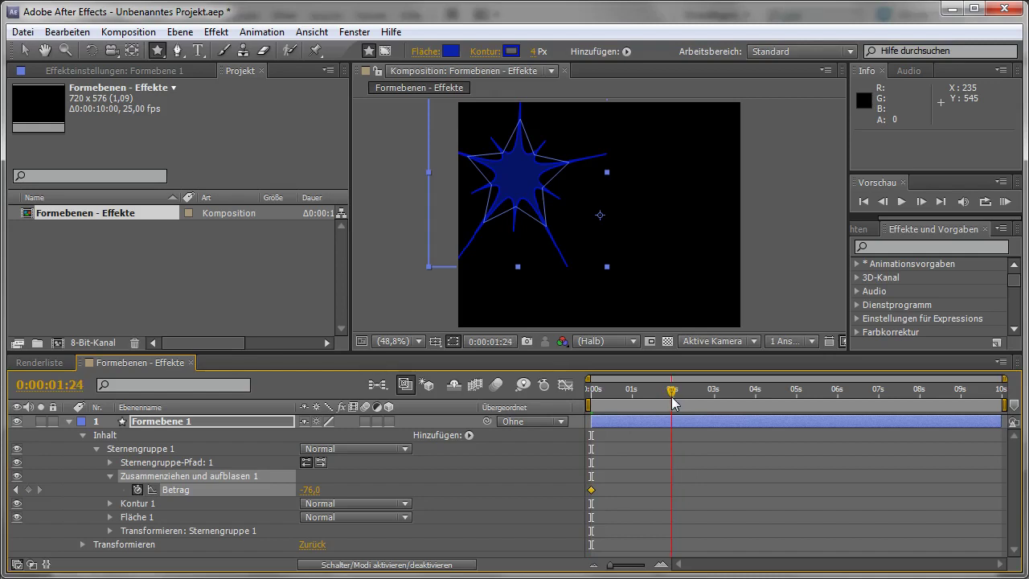
pyautogui.moveTo(312, 490)
pyautogui.mouseDown()
pyautogui.moveTo(320, 485)
pyautogui.moveTo(304, 485)
pyautogui.mouseUp()
pyautogui.moveTo(673, 391); pyautogui.dragTo(632, 392)
pyautogui.moveTo(307, 493); pyautogui.dragTo(530, 505)
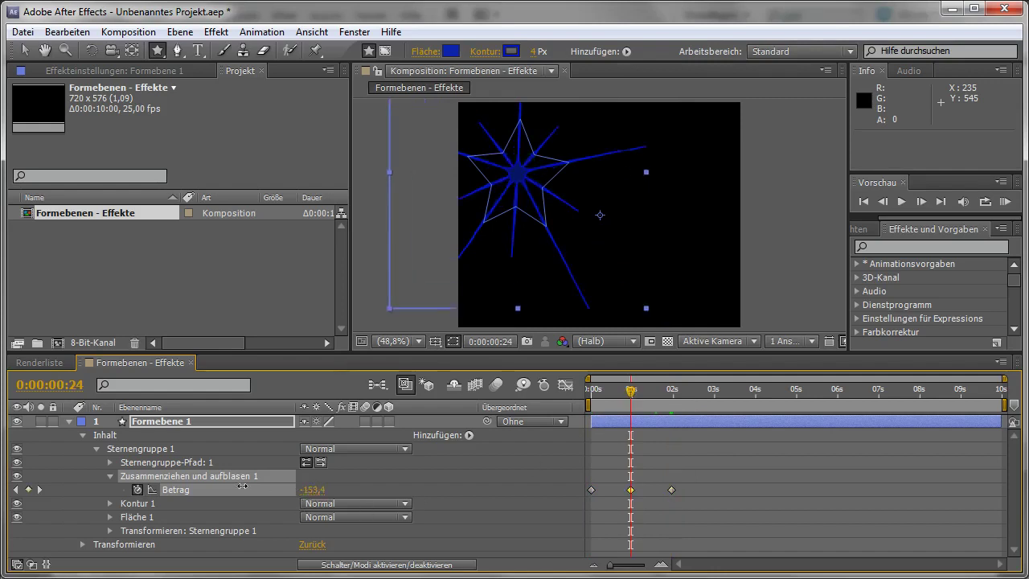
pyautogui.moveTo(631, 392)
pyautogui.mouseDown()
pyautogui.moveTo(580, 418)
pyautogui.moveTo(702, 435)
pyautogui.moveTo(509, 444)
pyautogui.mouseUp()
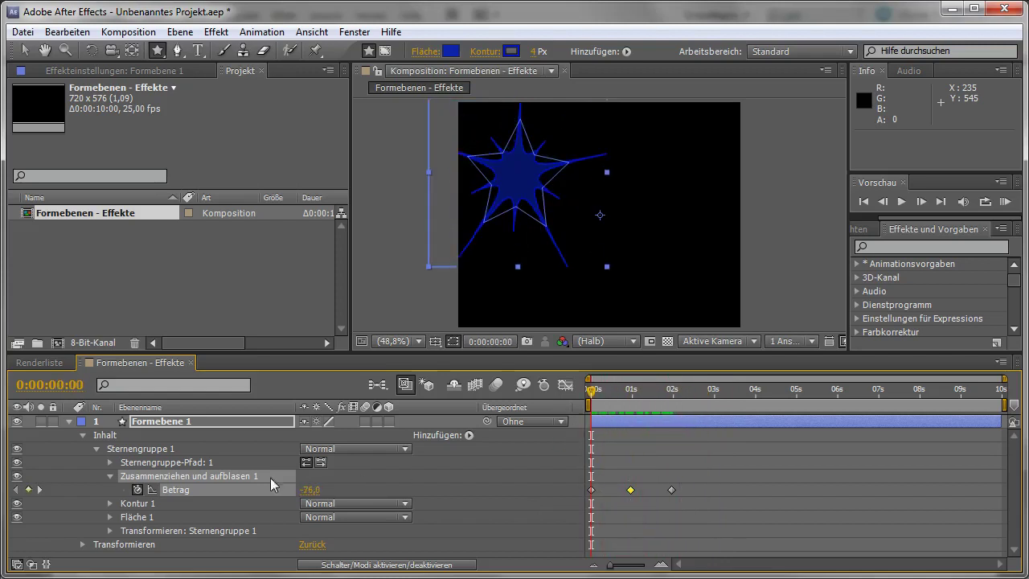
# Delete the Betrag keyframe near 1 s and remove the Zusammenziehen und aufblasen operator
pyautogui.press('Delete')
pyautogui.click(185, 474)
pyautogui.press('Delete')
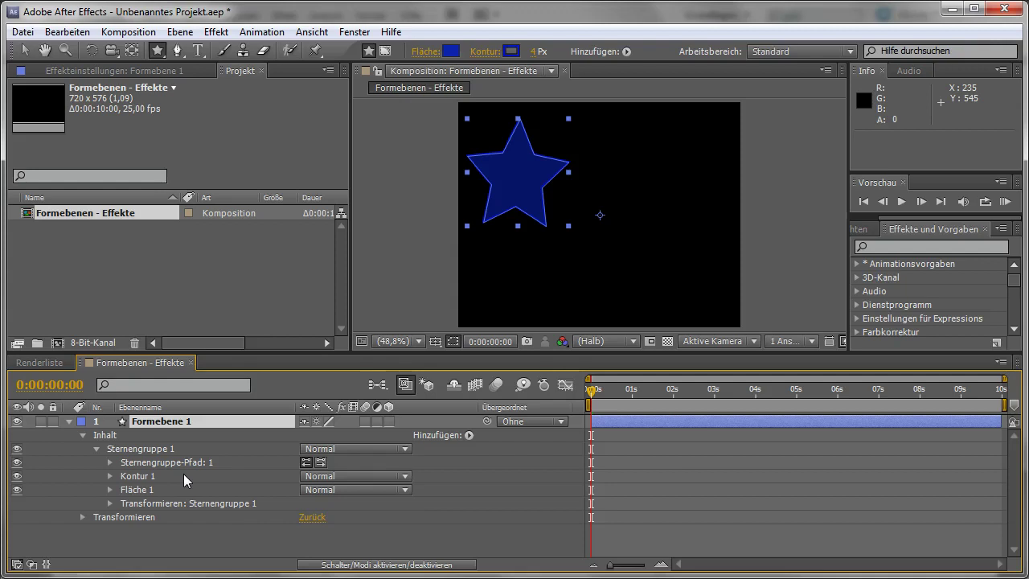
# Add a Verstärker repeater to Formebene 1 and expand its settings
pyautogui.click(163, 429)
pyautogui.click(469, 435)
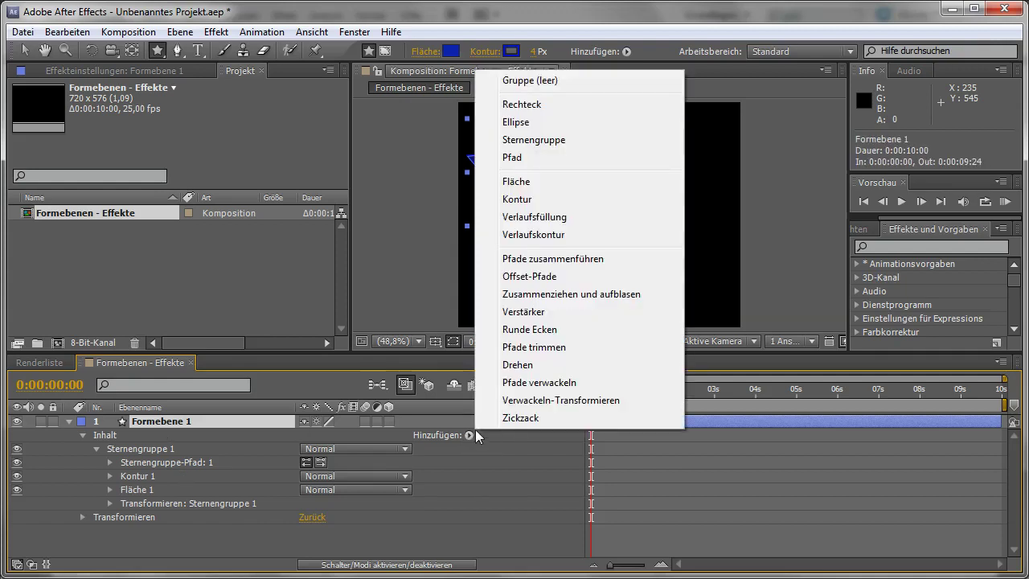
pyautogui.click(529, 313)
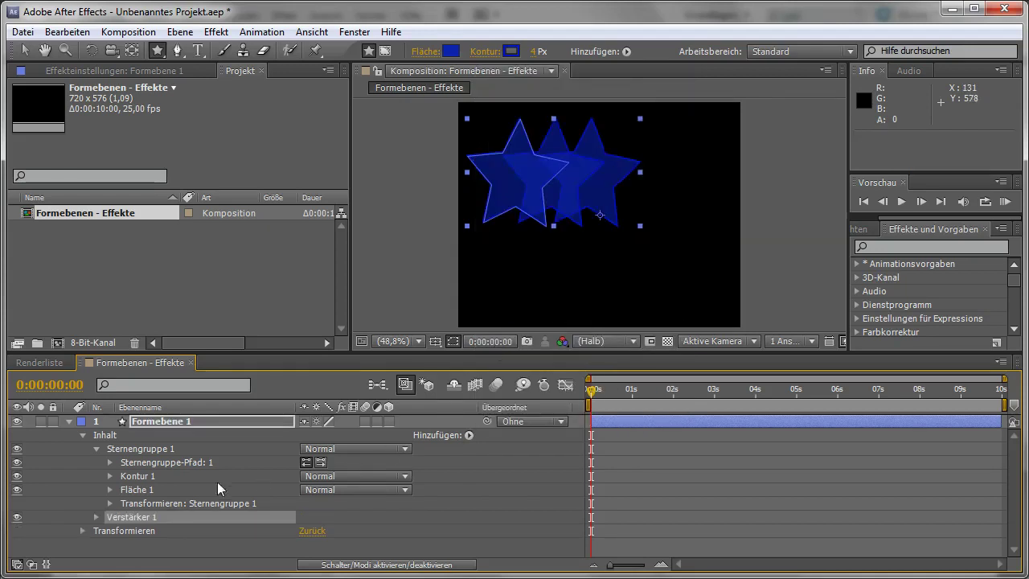
pyautogui.click(95, 517)
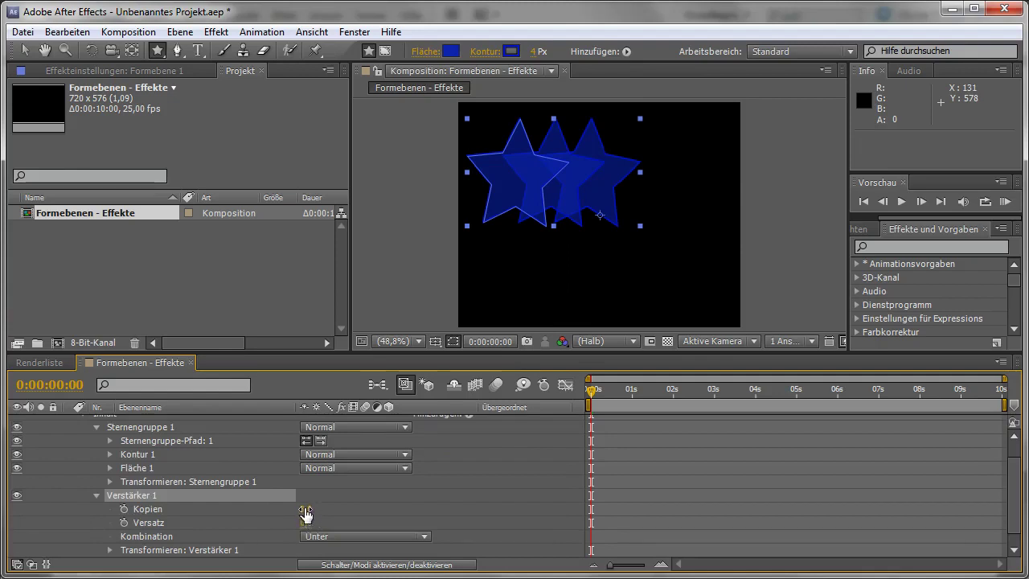
# Raise Verstärker 1 Kopien to 5 and set Kombination to Über, then back to Unter
pyautogui.moveTo(306, 515); pyautogui.dragTo(304, 522)
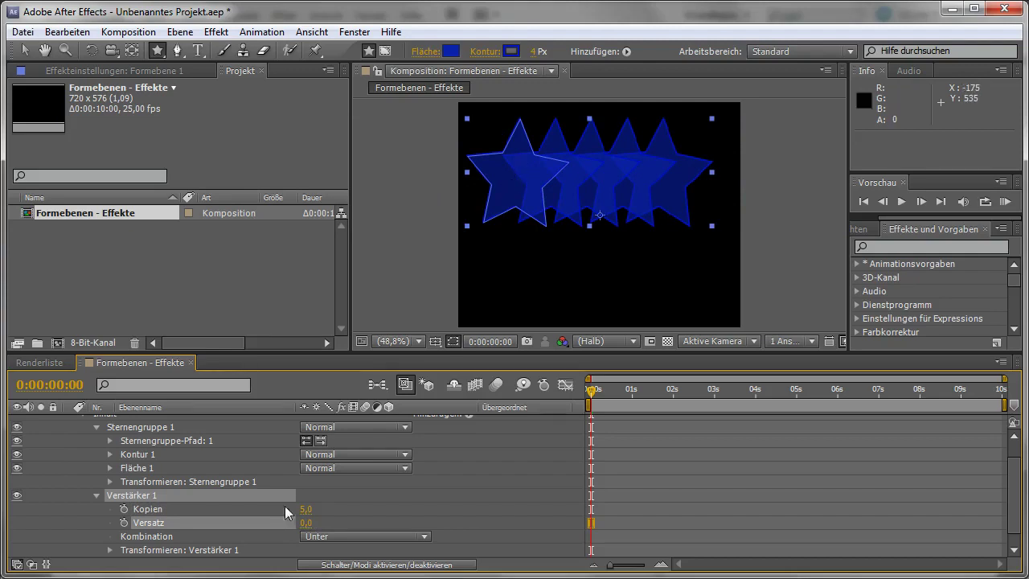
pyautogui.click(329, 535)
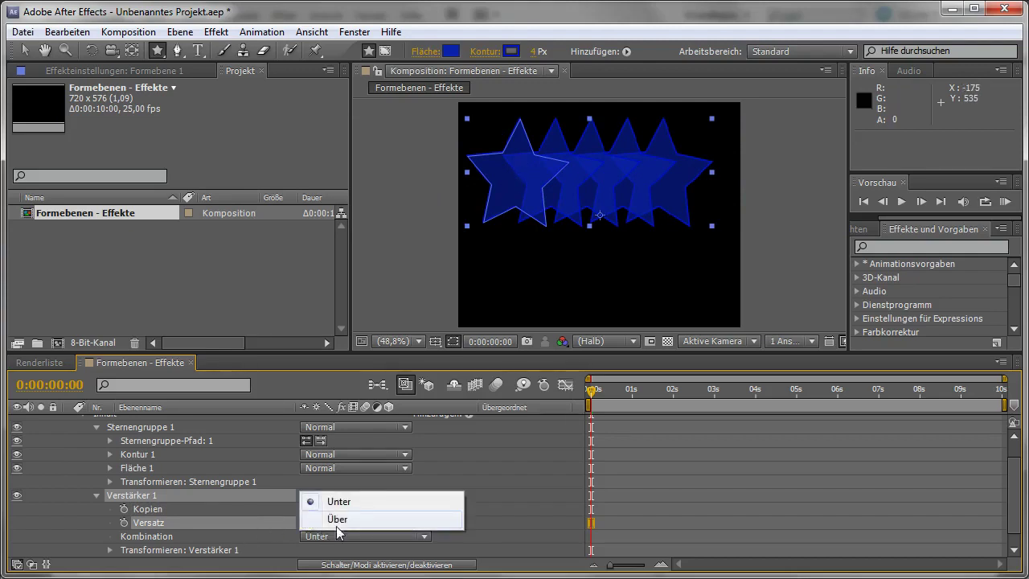
pyautogui.click(339, 522)
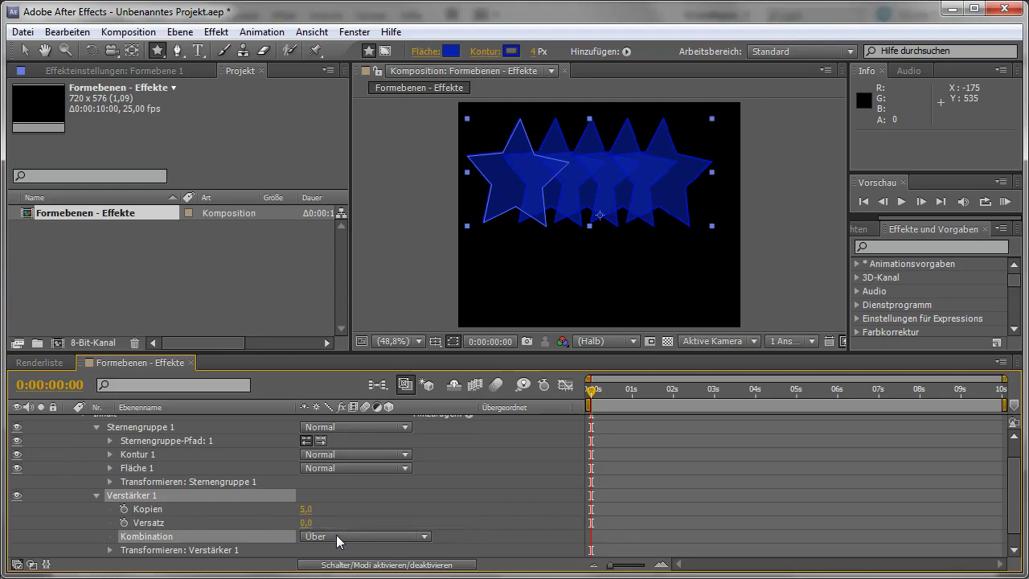
pyautogui.click(339, 536)
pyautogui.click(344, 502)
# In the repeater's Transformieren, offset copies 111 units sideways and rotate each by 1°
pyautogui.click(110, 550)
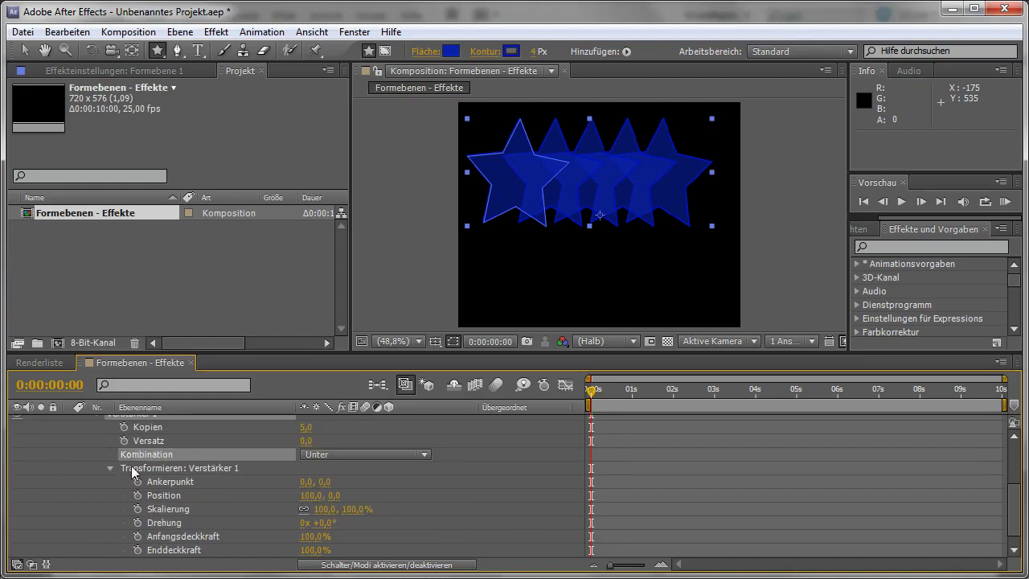
pyautogui.moveTo(306, 502)
pyautogui.mouseDown()
pyautogui.moveTo(501, 521)
pyautogui.moveTo(332, 514)
pyautogui.mouseUp()
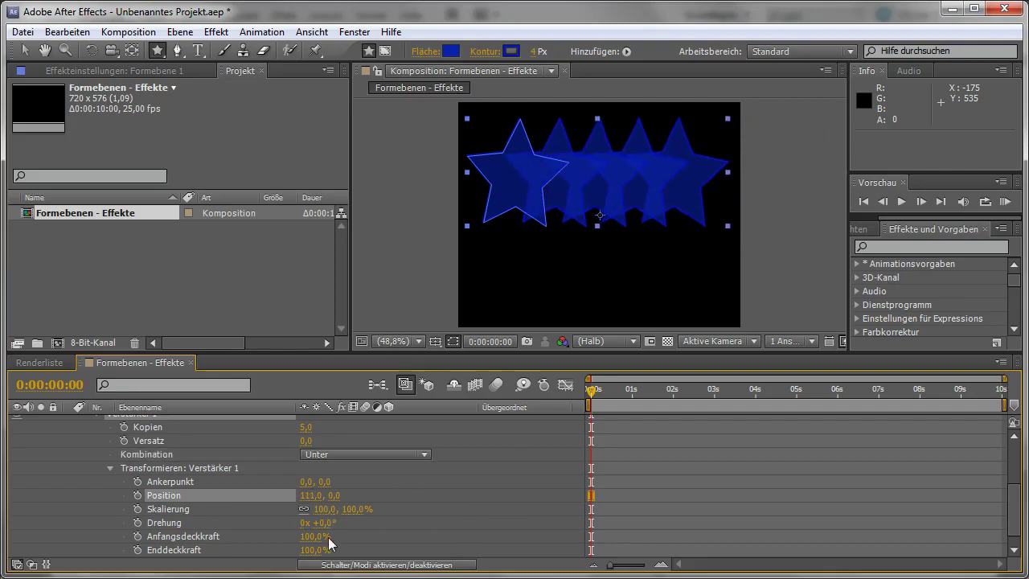
pyautogui.moveTo(324, 523)
pyautogui.mouseDown()
pyautogui.moveTo(341, 531)
pyautogui.moveTo(341, 553)
pyautogui.moveTo(290, 553)
pyautogui.mouseUp()
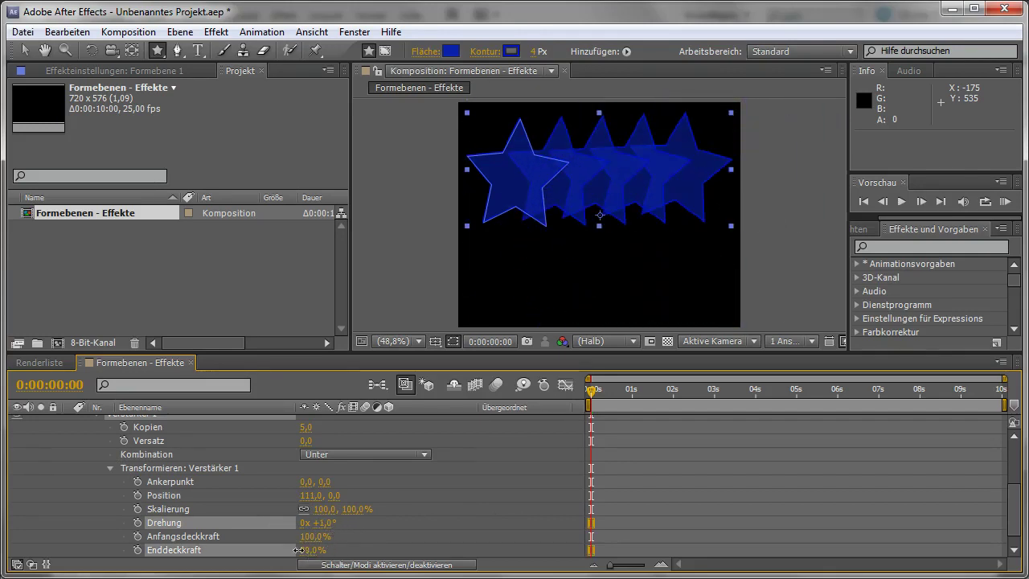
# Scale each copy to 66%, set end opacity to 100%, and set Versatz to 5,0
pyautogui.click(135, 550)
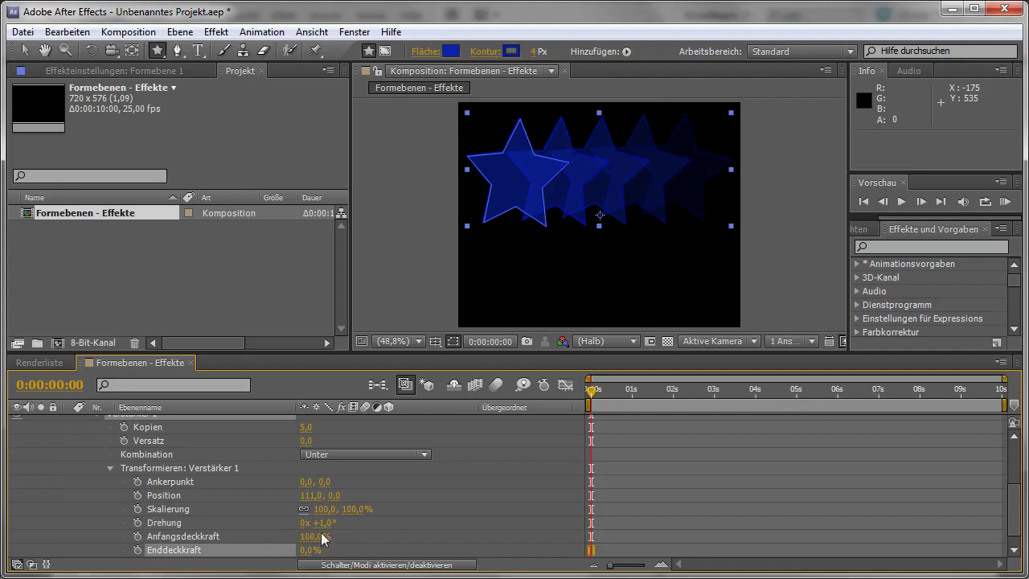
pyautogui.moveTo(323, 512); pyautogui.dragTo(299, 509)
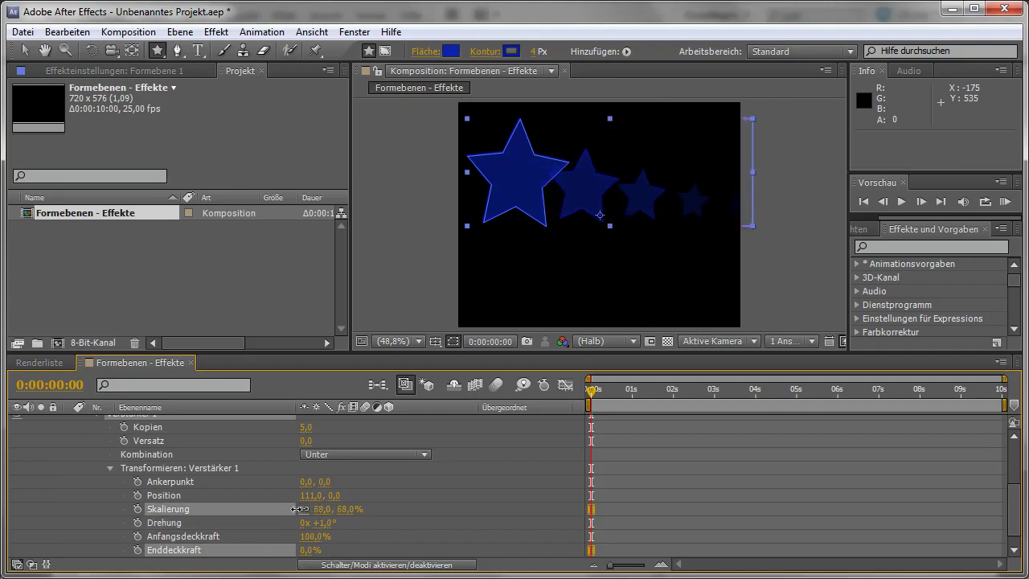
pyautogui.moveTo(309, 551); pyautogui.dragTo(373, 553)
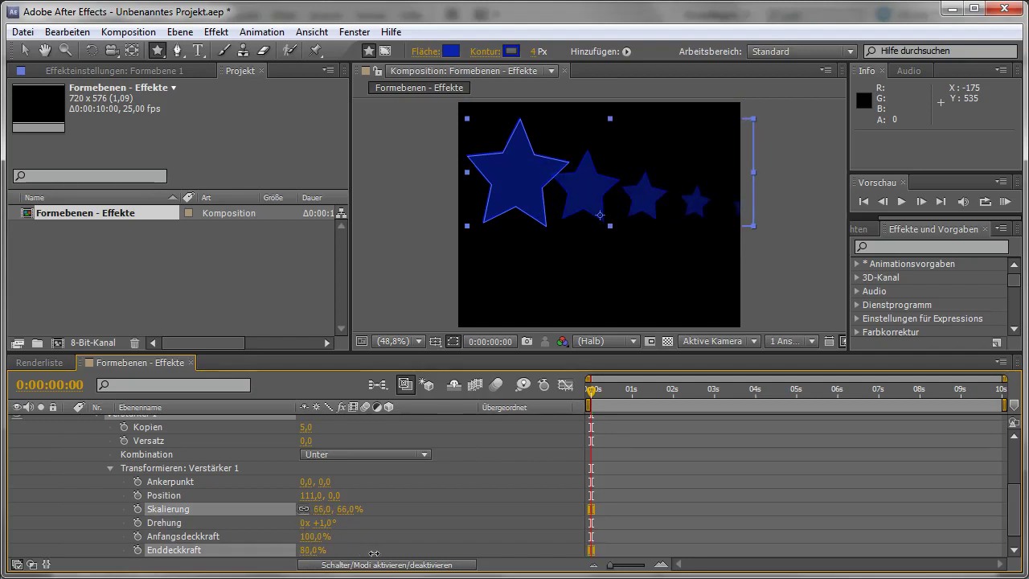
pyautogui.moveTo(447, 556); pyautogui.dragTo(451, 563)
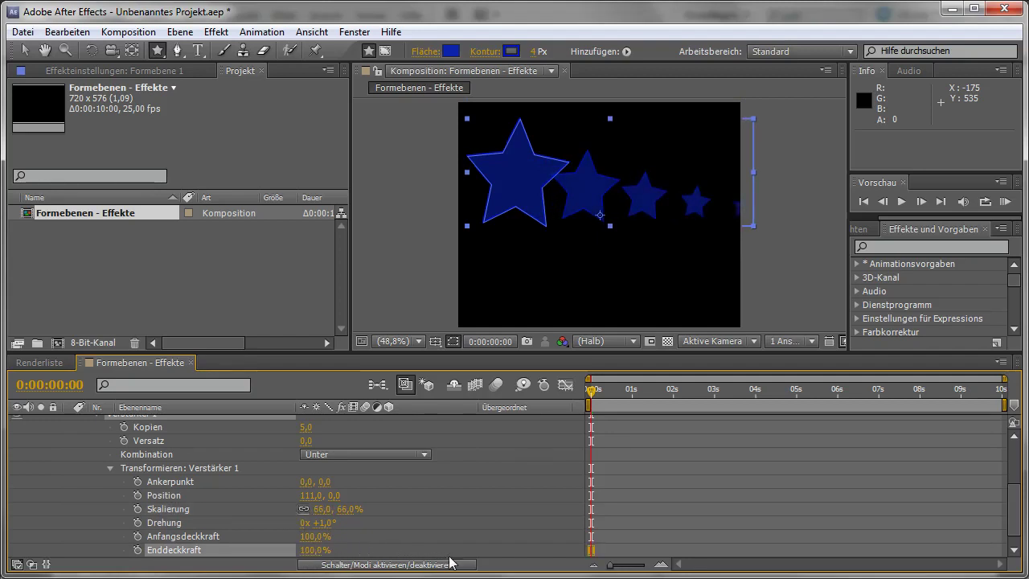
pyautogui.moveTo(303, 443); pyautogui.dragTo(308, 441)
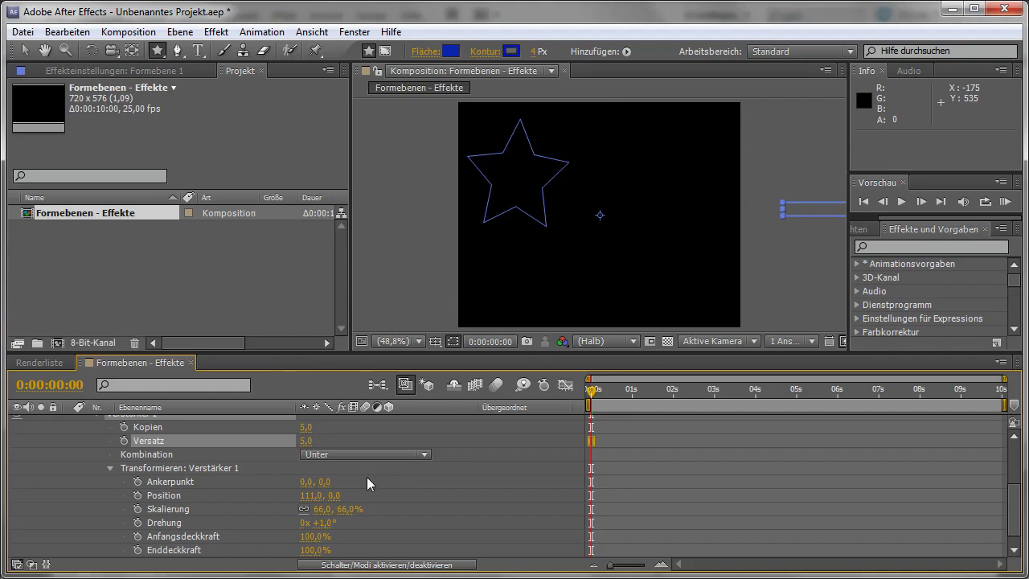
# Keyframe Versatz from 5,0 at 0 s to -26,0 at 3 s and end the work area there
pyautogui.click(123, 441)
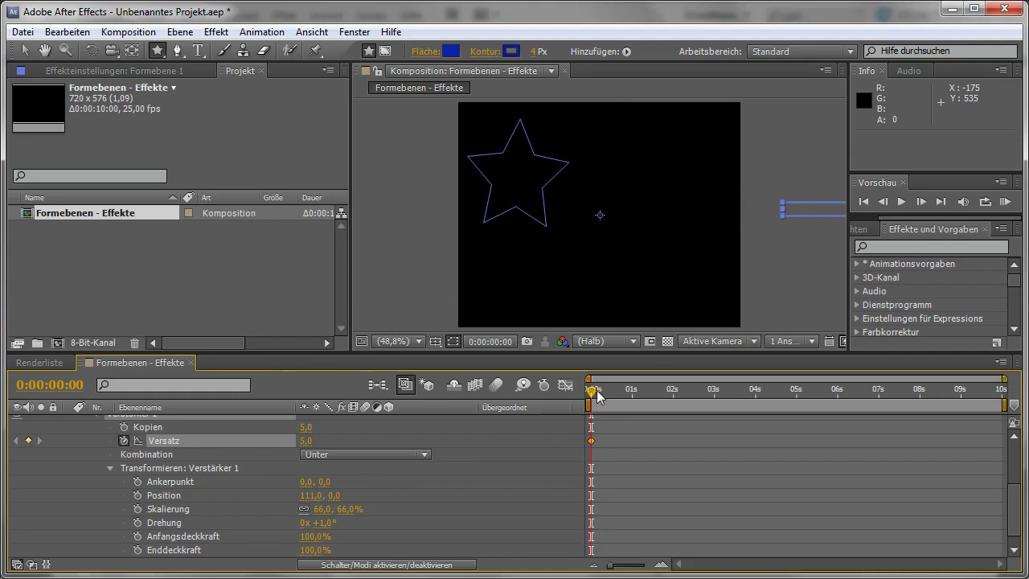
pyautogui.moveTo(597, 394); pyautogui.dragTo(717, 406)
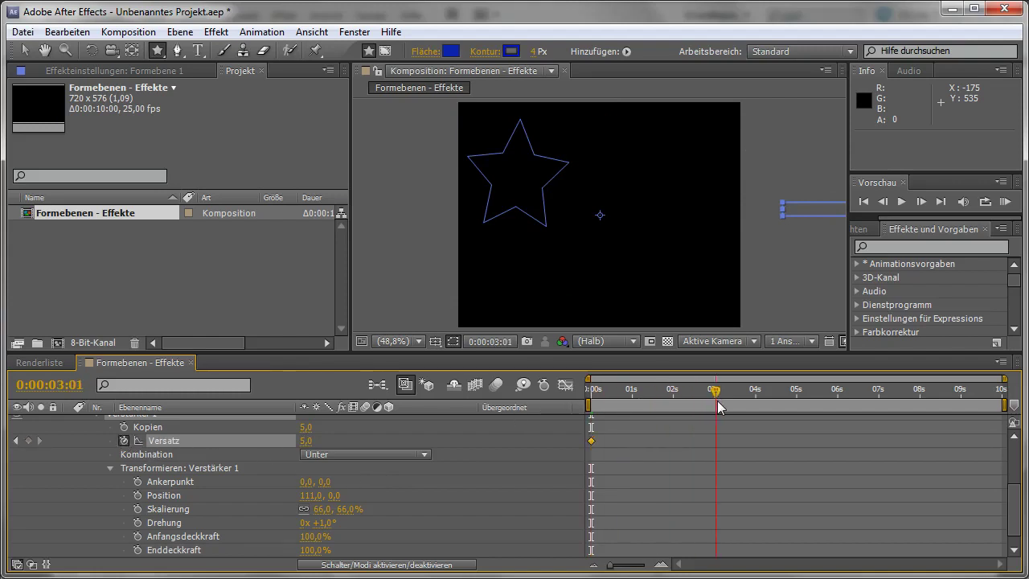
pyautogui.moveTo(305, 441); pyautogui.dragTo(282, 442)
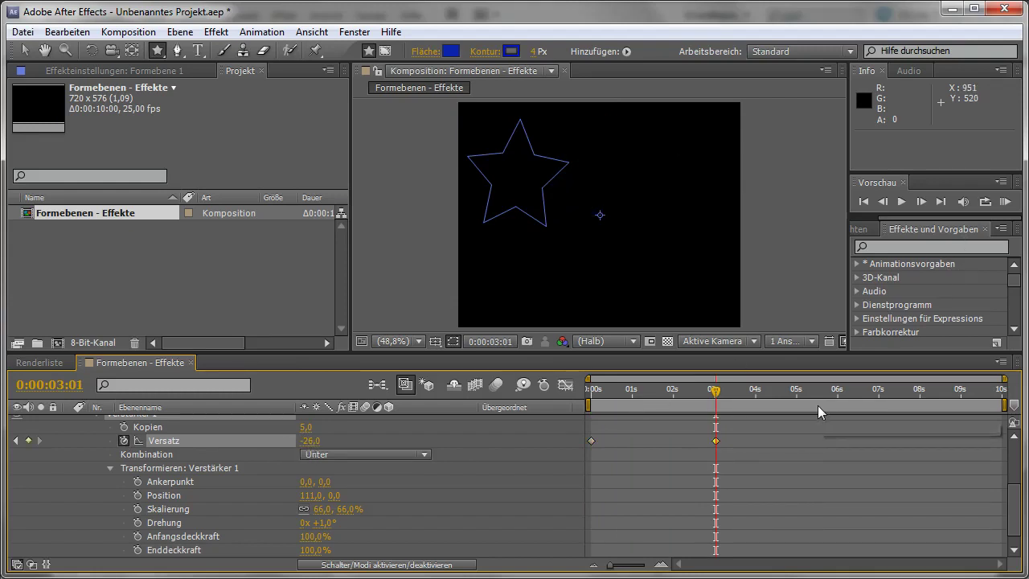
pyautogui.press('n')
# Preview the animation, then set the repeater's Drehung to -18° on an early frame
pyautogui.click(1005, 202)
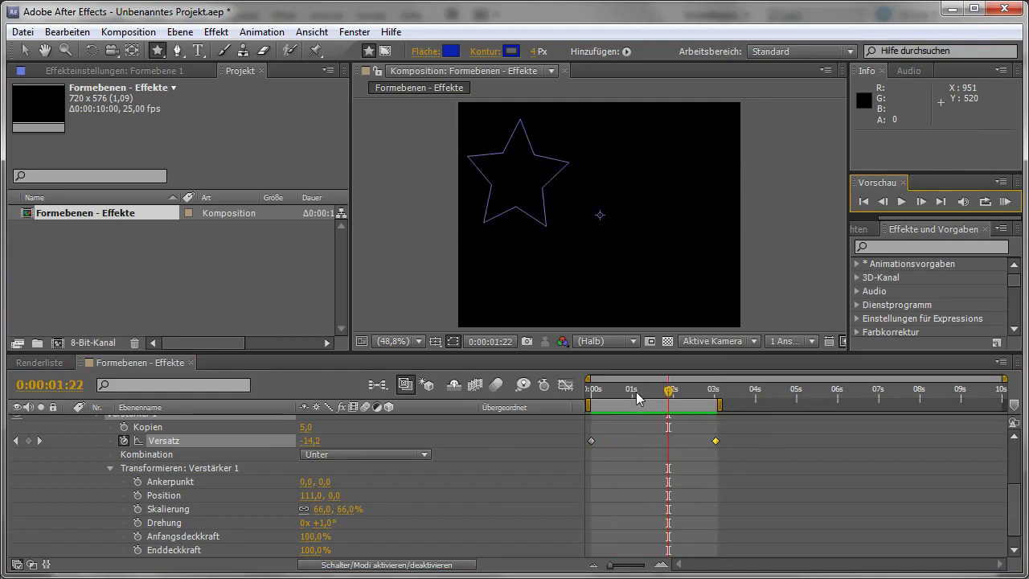
pyautogui.moveTo(636, 392); pyautogui.dragTo(609, 394)
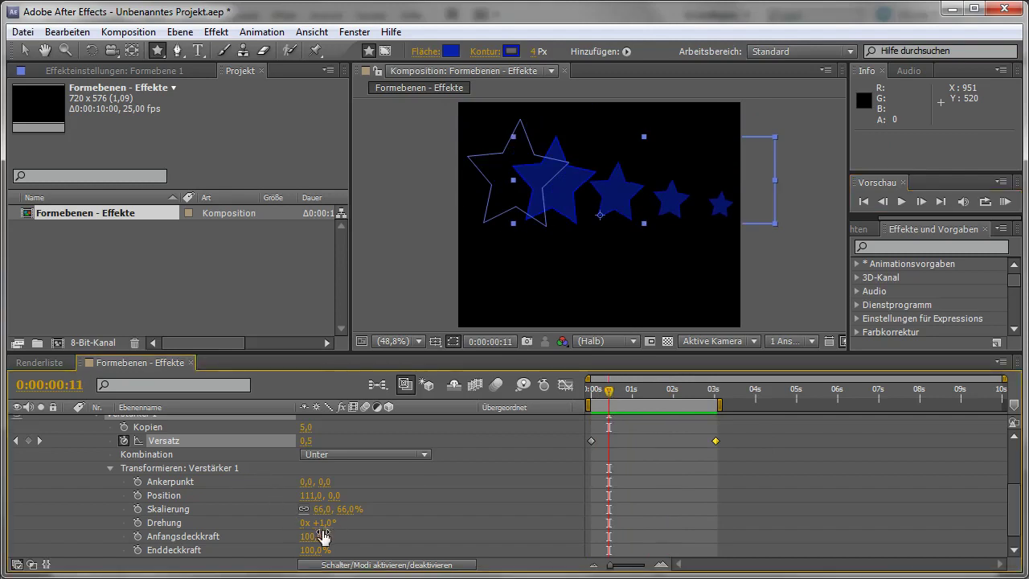
pyautogui.moveTo(318, 522); pyautogui.dragTo(318, 523)
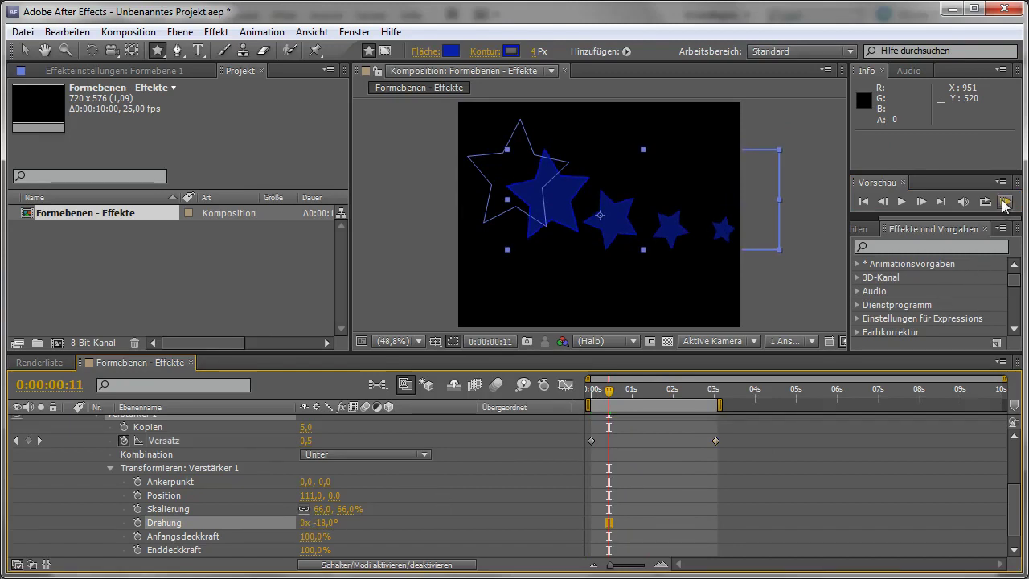
# Preview the animation, stop at the start and deselect the shape layer with the Selection tool
pyautogui.click(1005, 202)
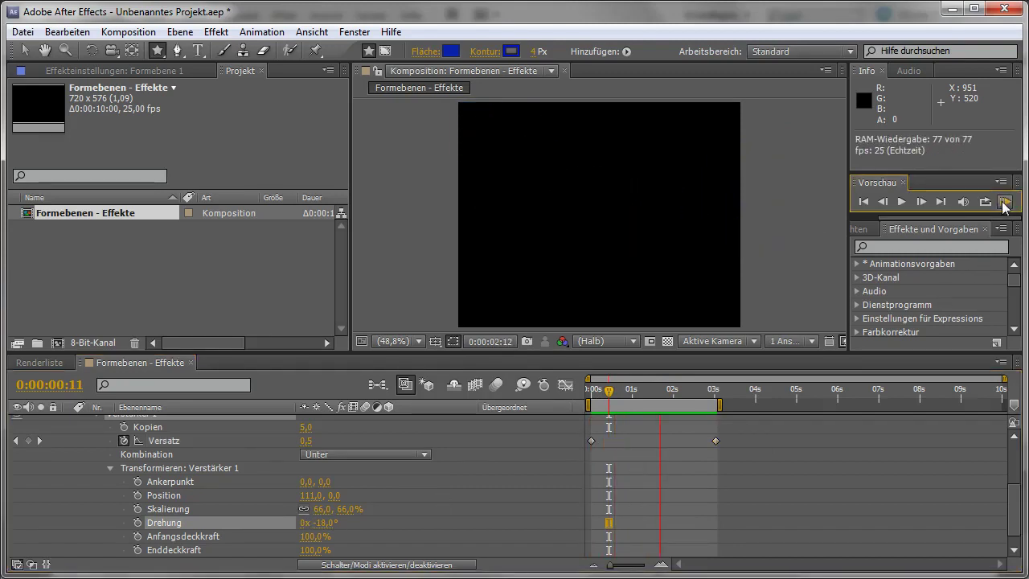
pyautogui.click(590, 391)
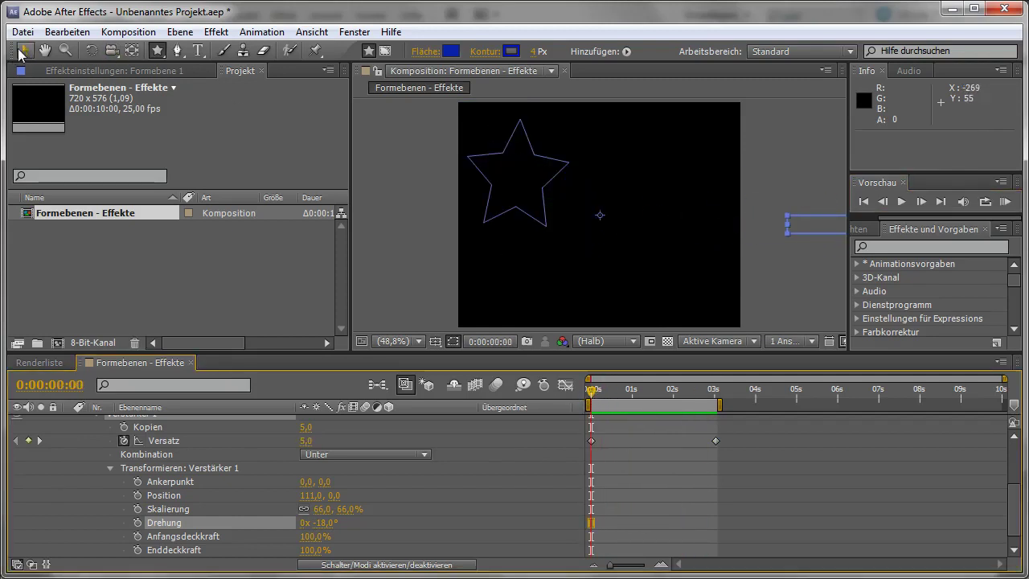
pyautogui.click(21, 50)
pyautogui.click(570, 164)
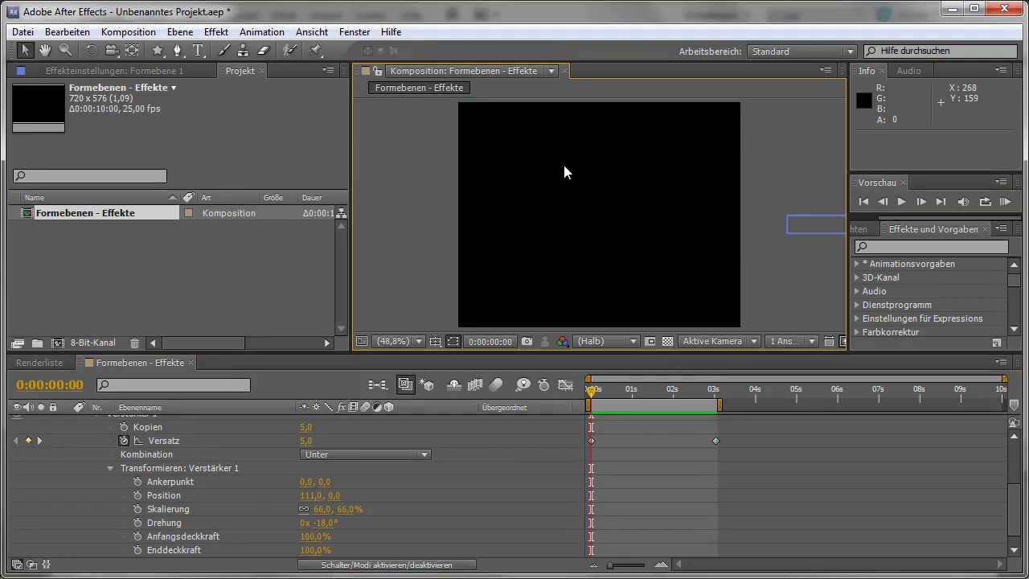
pyautogui.scroll(5, 188, 459)
# Drag Sternengruppe 1 to the composition centre and scrub through the first two seconds
pyautogui.click(147, 450)
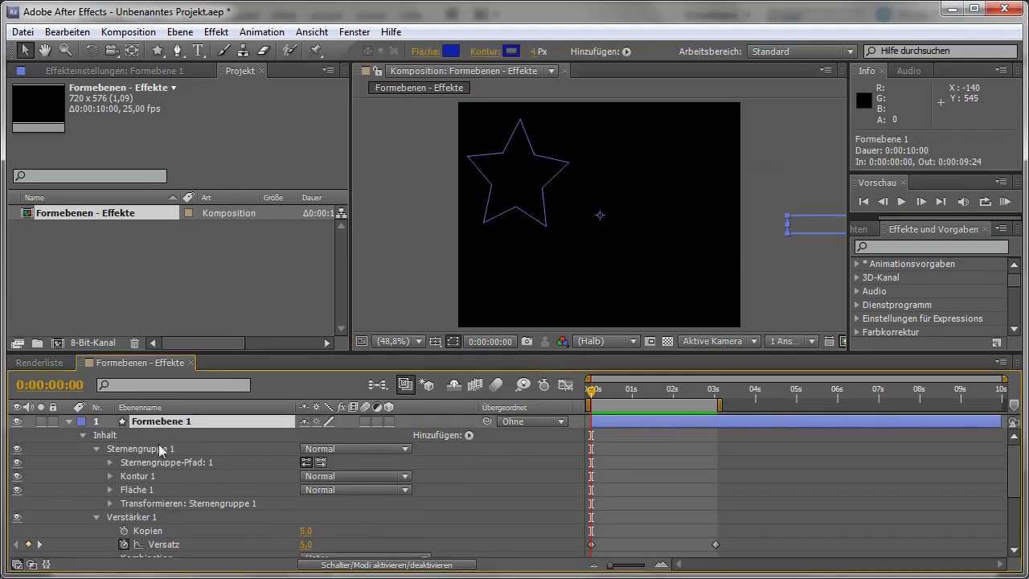
pyautogui.moveTo(544, 186); pyautogui.dragTo(621, 266)
pyautogui.moveTo(598, 380); pyautogui.dragTo(606, 400)
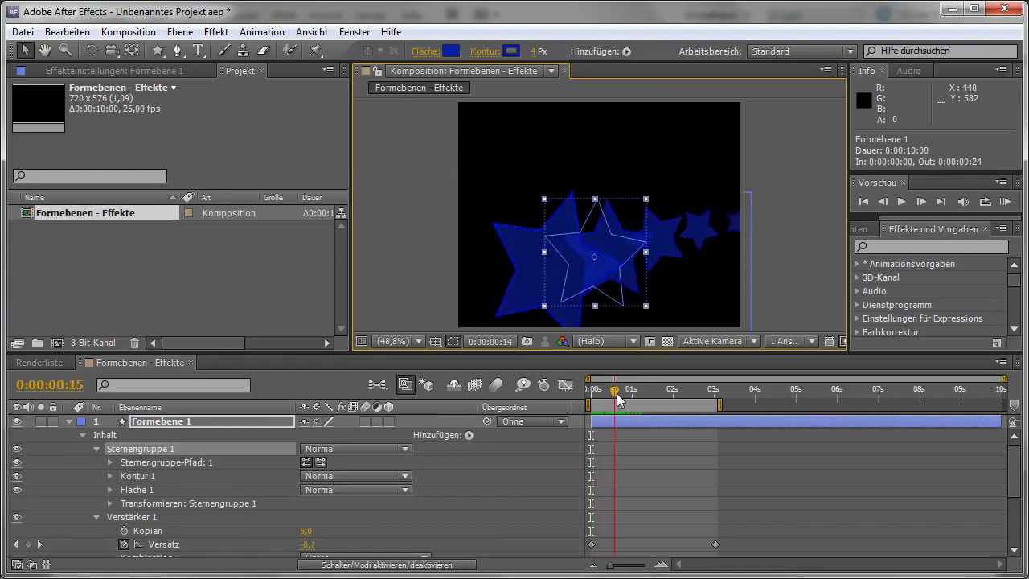
pyautogui.moveTo(605, 399)
pyautogui.mouseDown()
pyautogui.moveTo(686, 403)
pyautogui.moveTo(593, 400)
pyautogui.mouseUp()
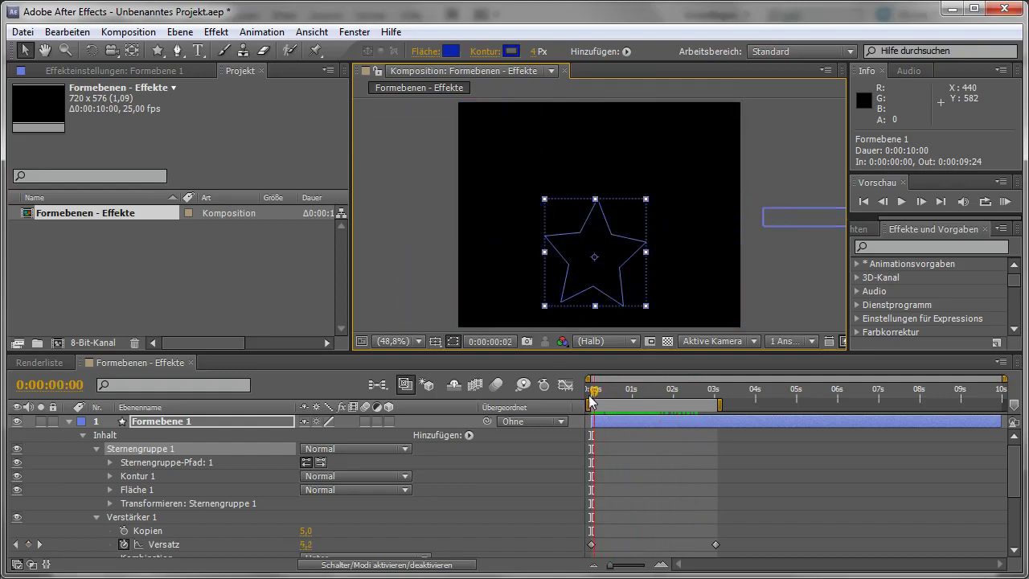
# Preview the animation and park the playhead at frame 17
pyautogui.click(1005, 202)
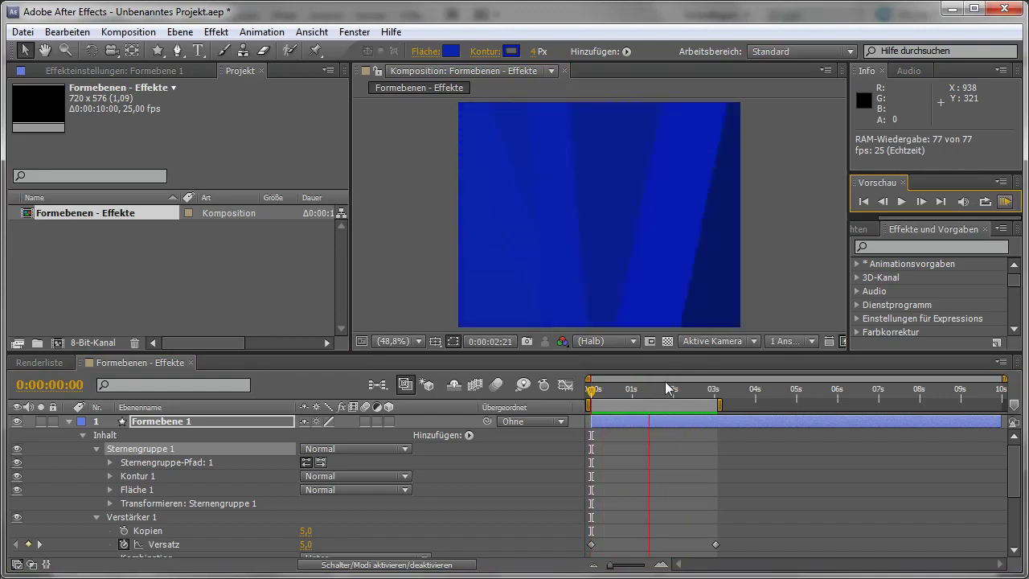
pyautogui.click(643, 391)
pyautogui.moveTo(644, 392); pyautogui.dragTo(619, 392)
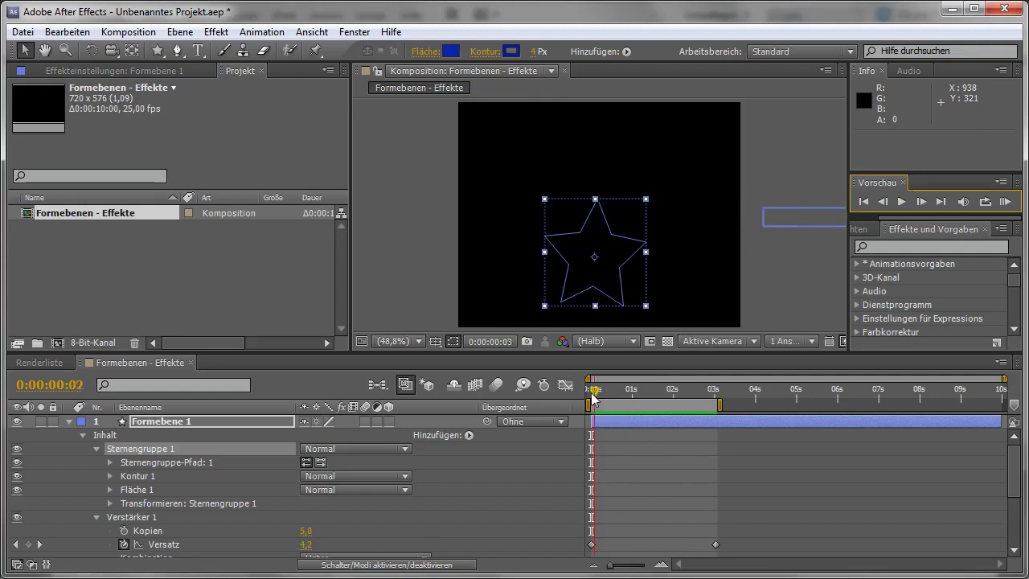
pyautogui.scroll(-5, 436, 512)
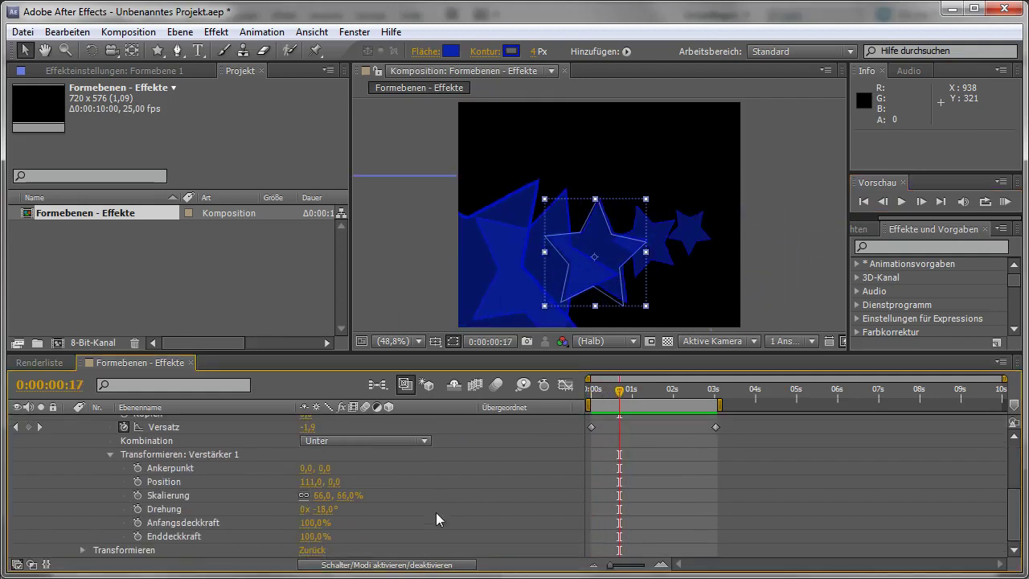
# Lower Verstärker 1 Enddeckkraft to 43% and preview the fading star copies
pyautogui.moveTo(311, 536); pyautogui.dragTo(259, 537)
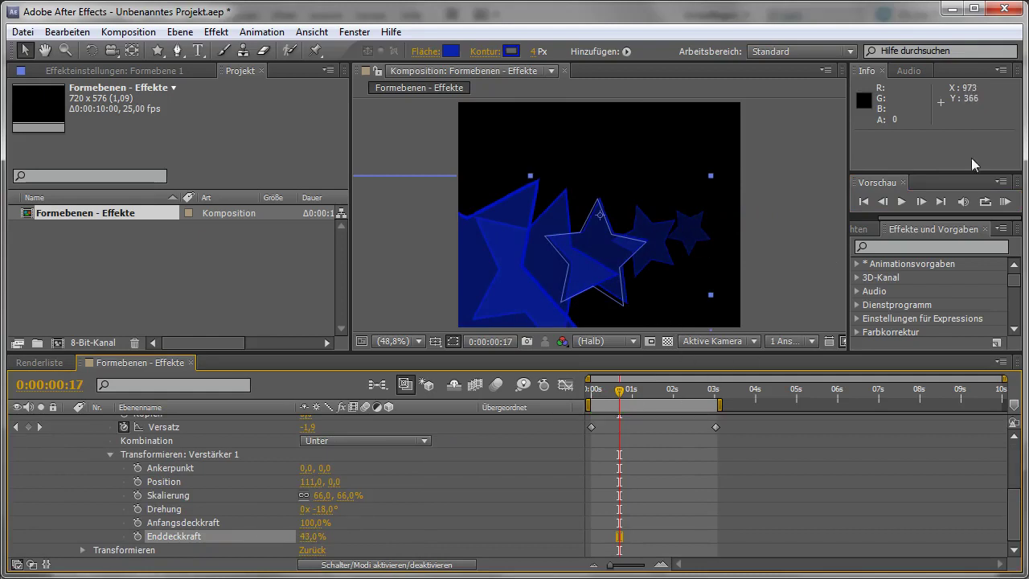
pyautogui.click(1007, 201)
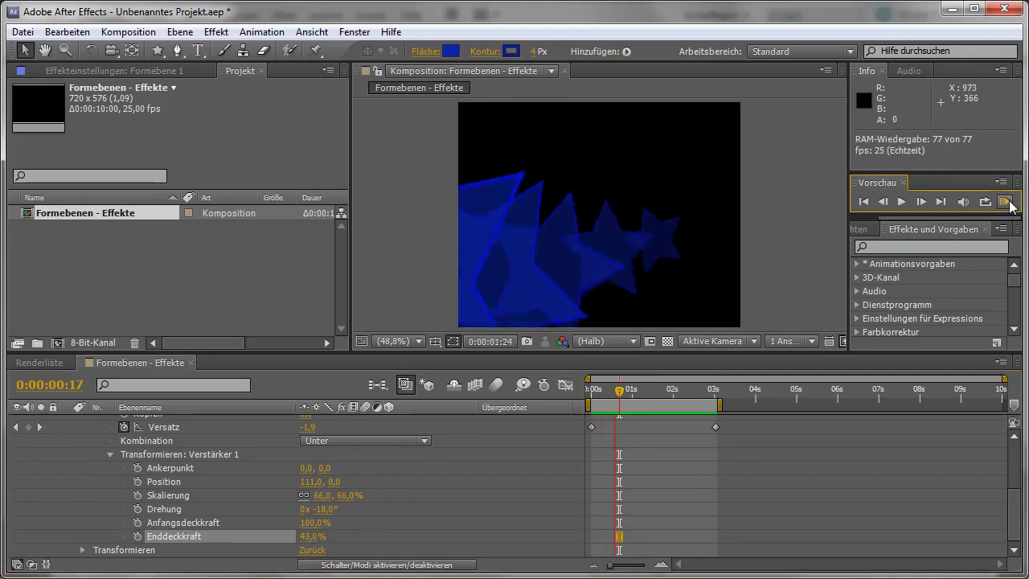
pyautogui.click(1007, 201)
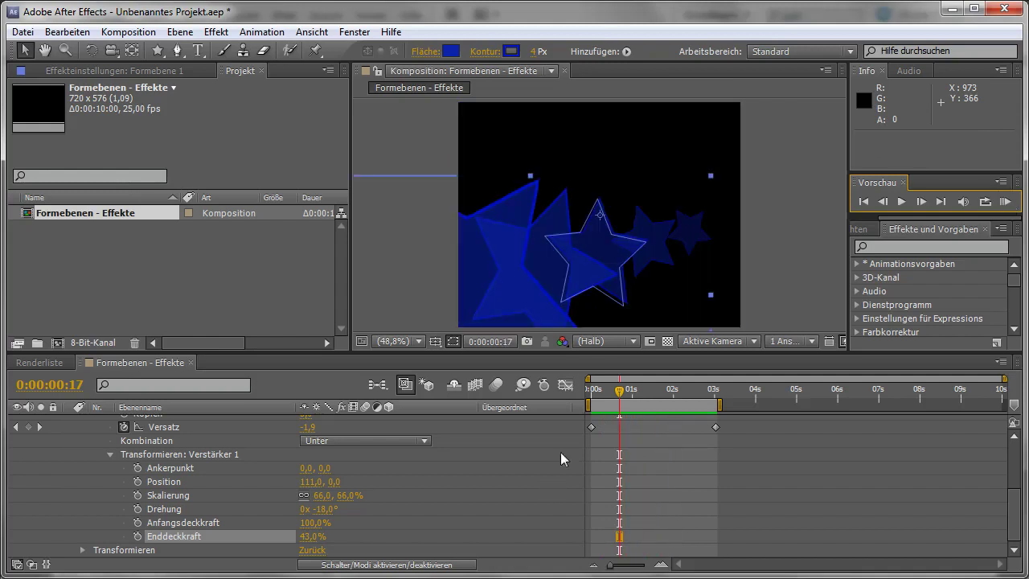
pyautogui.moveTo(619, 391)
pyautogui.mouseDown()
pyautogui.moveTo(593, 395)
pyautogui.moveTo(615, 390)
pyautogui.mouseUp()
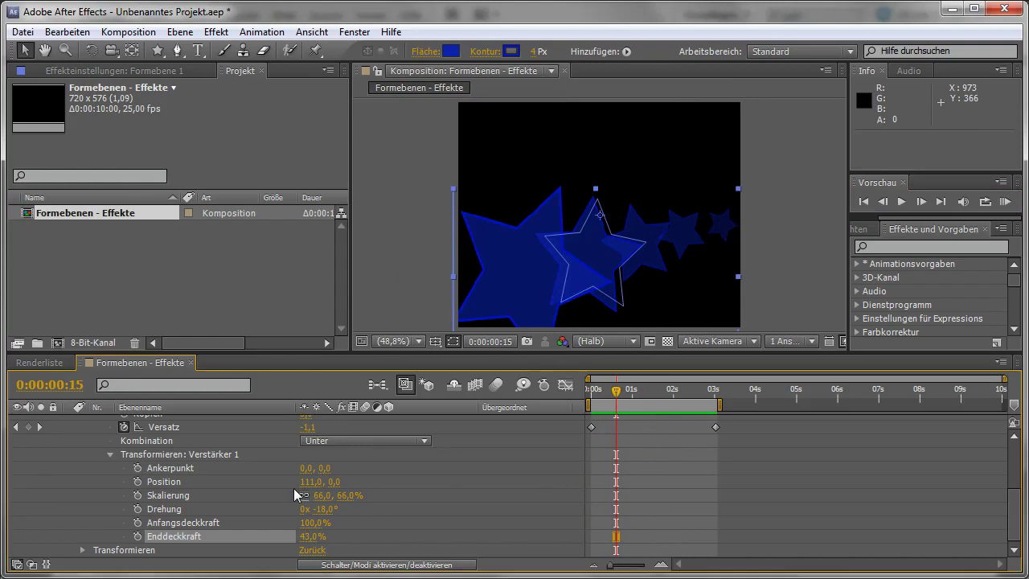
pyautogui.scroll(5, 293, 488)
pyautogui.click(468, 436)
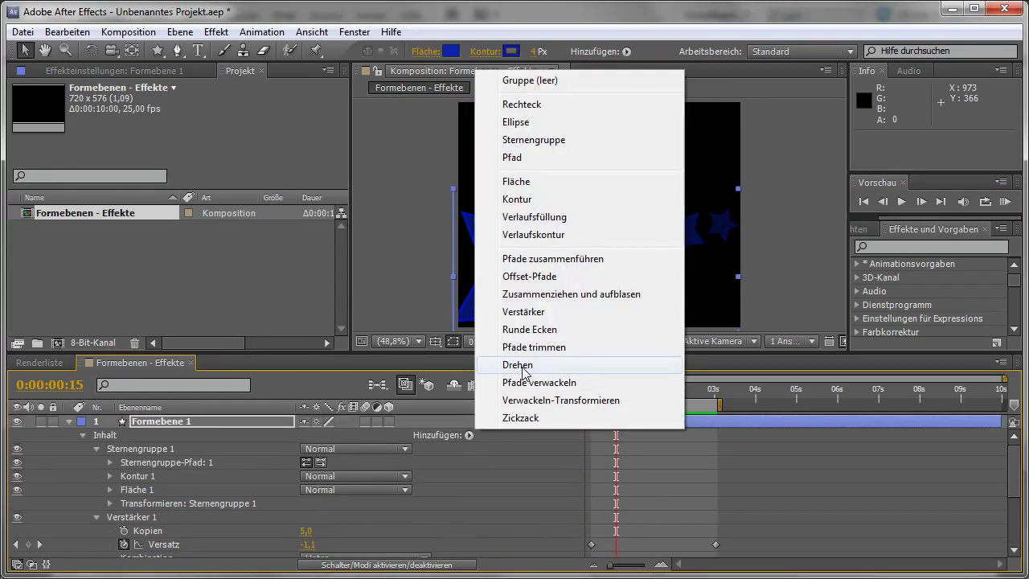
pyautogui.click(524, 330)
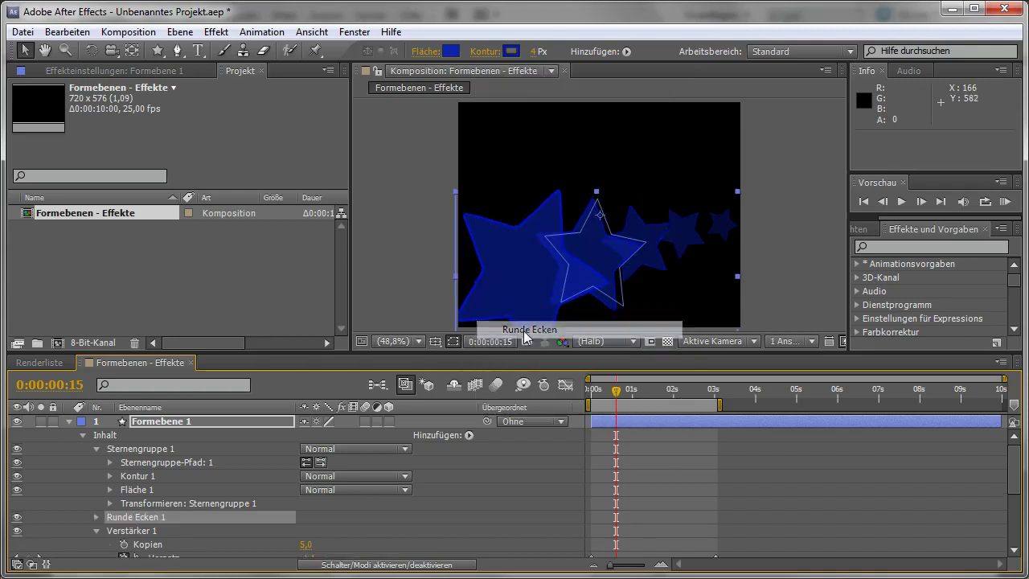
pyautogui.click(95, 517)
pyautogui.moveTo(308, 531)
pyautogui.mouseDown()
pyautogui.moveTo(346, 530)
pyautogui.moveTo(218, 531)
pyautogui.mouseUp()
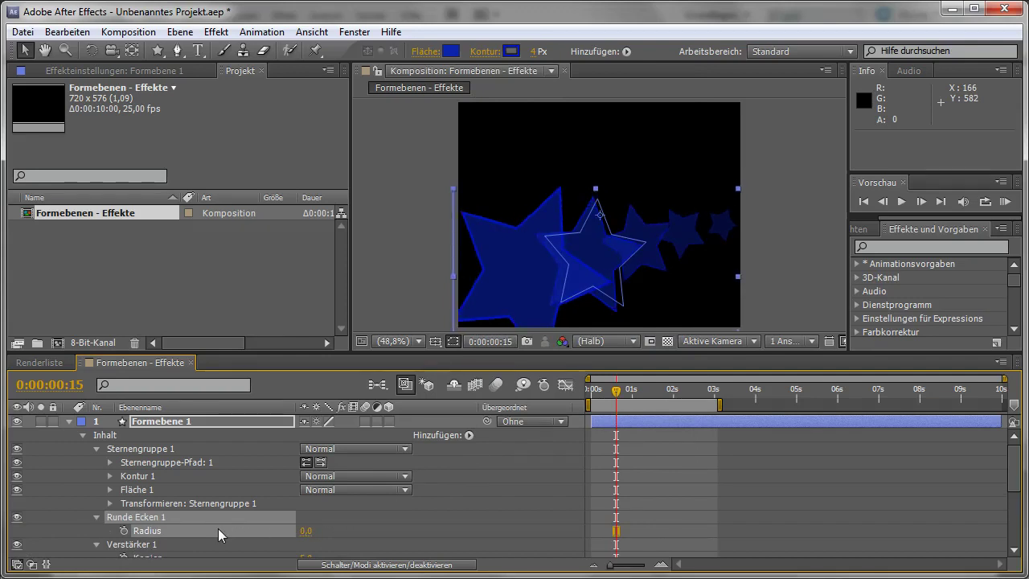
pyautogui.moveTo(617, 396); pyautogui.dragTo(592, 396)
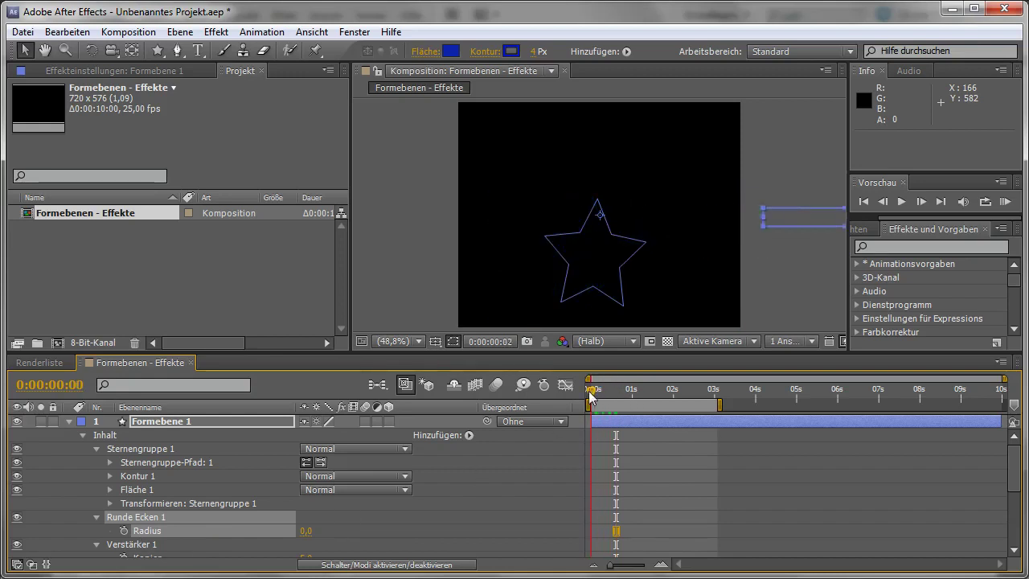
pyautogui.moveTo(301, 533); pyautogui.dragTo(432, 531)
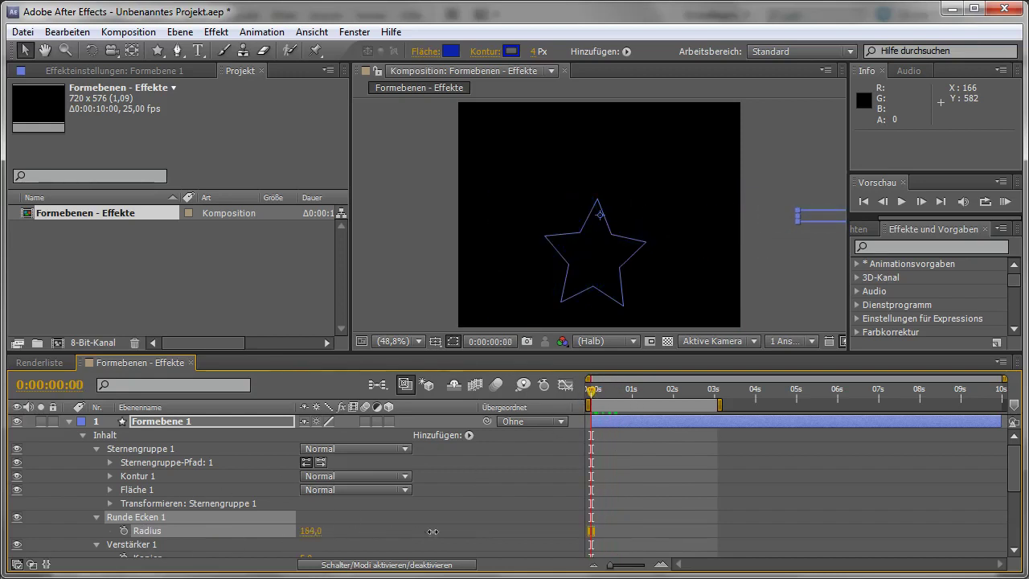
pyautogui.click(123, 531)
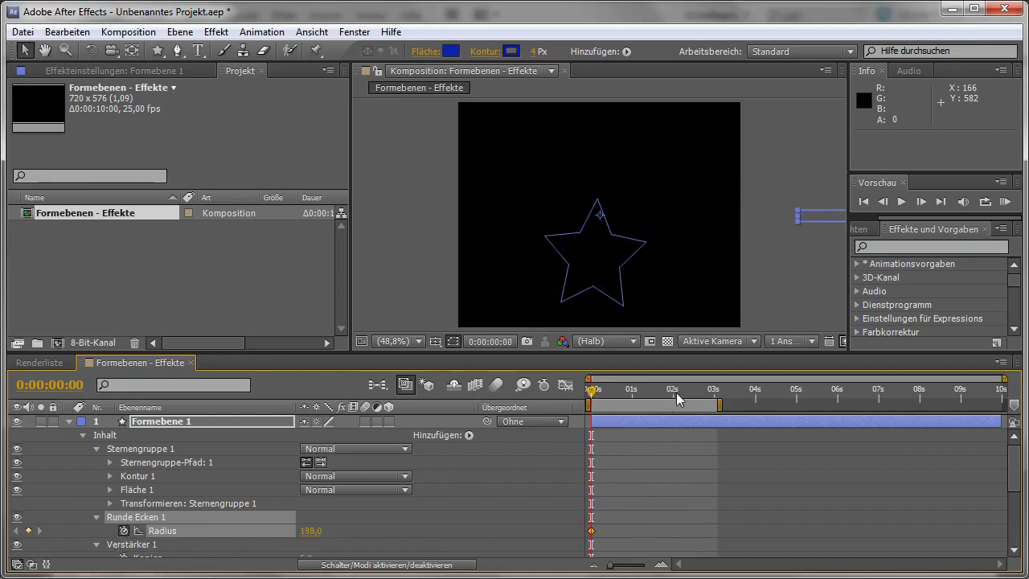
pyautogui.click(608, 392)
pyautogui.moveTo(611, 391); pyautogui.dragTo(622, 392)
pyautogui.moveTo(312, 533)
pyautogui.mouseDown()
pyautogui.moveTo(333, 531)
pyautogui.moveTo(315, 532)
pyautogui.mouseUp()
pyautogui.click(599, 392)
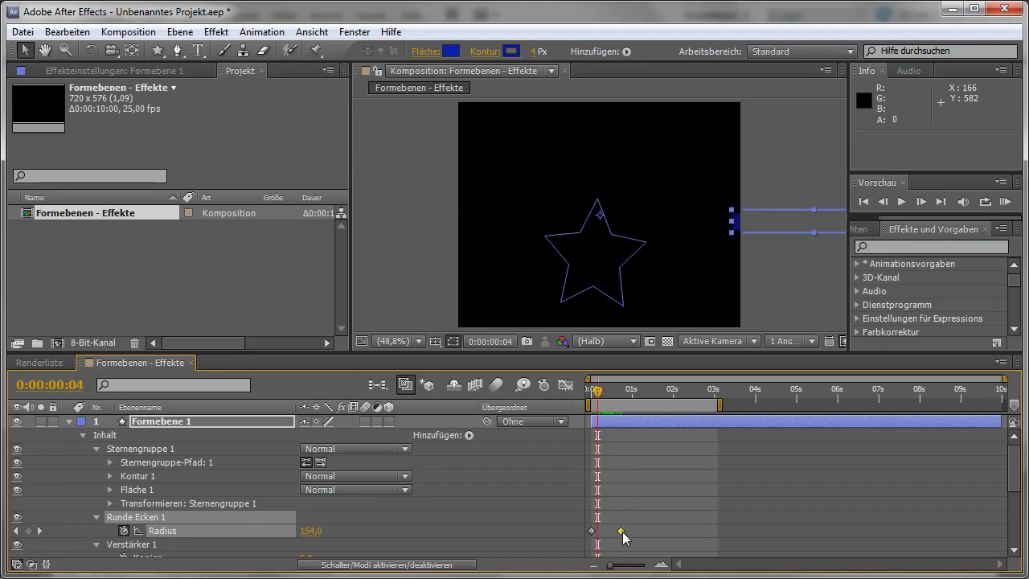
pyautogui.moveTo(622, 530); pyautogui.dragTo(645, 531)
pyautogui.moveTo(601, 402)
pyautogui.mouseDown()
pyautogui.moveTo(671, 402)
pyautogui.moveTo(660, 405)
pyautogui.mouseUp()
pyautogui.click(1005, 202)
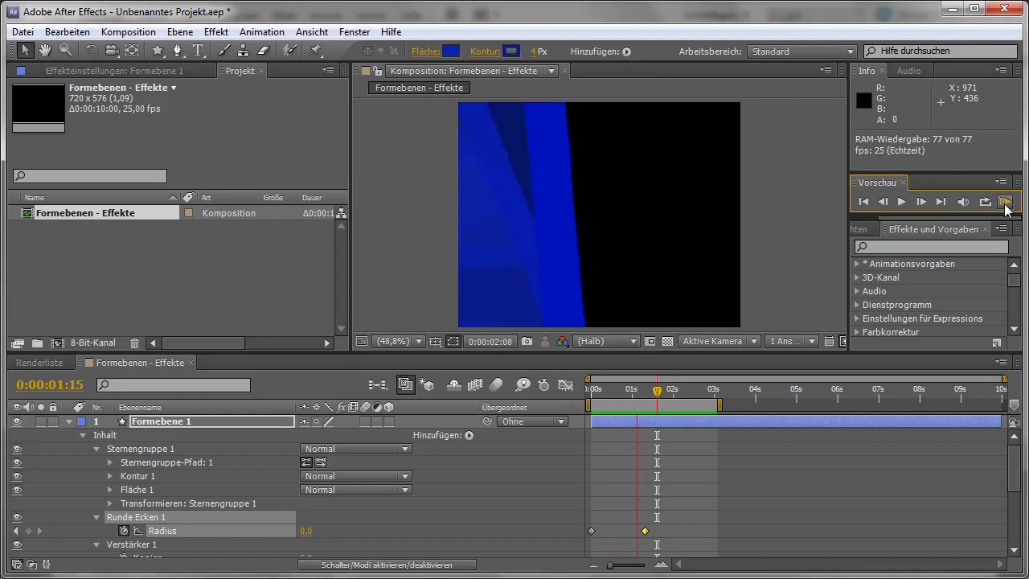
pyautogui.click(977, 155)
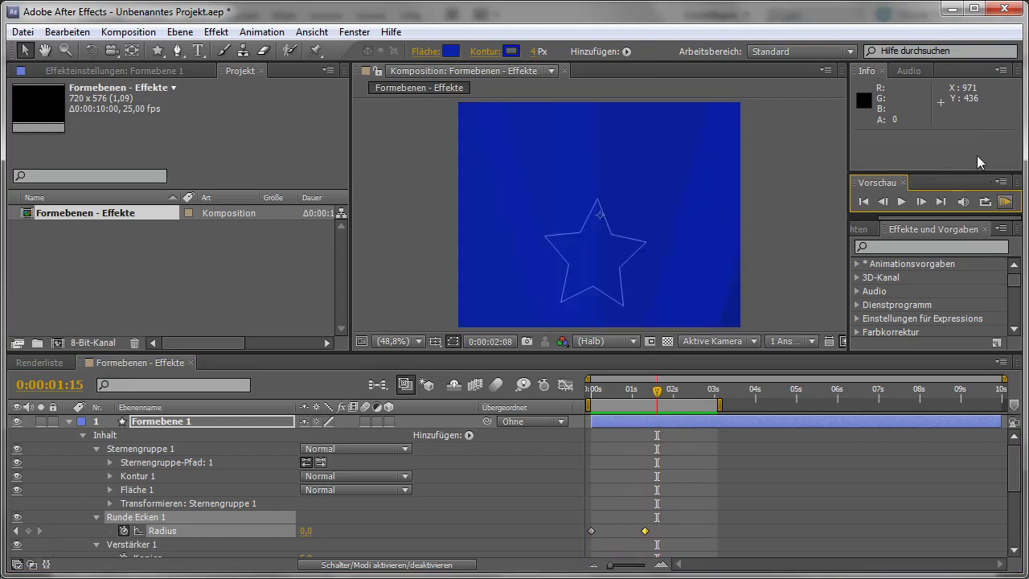
pyautogui.click(468, 436)
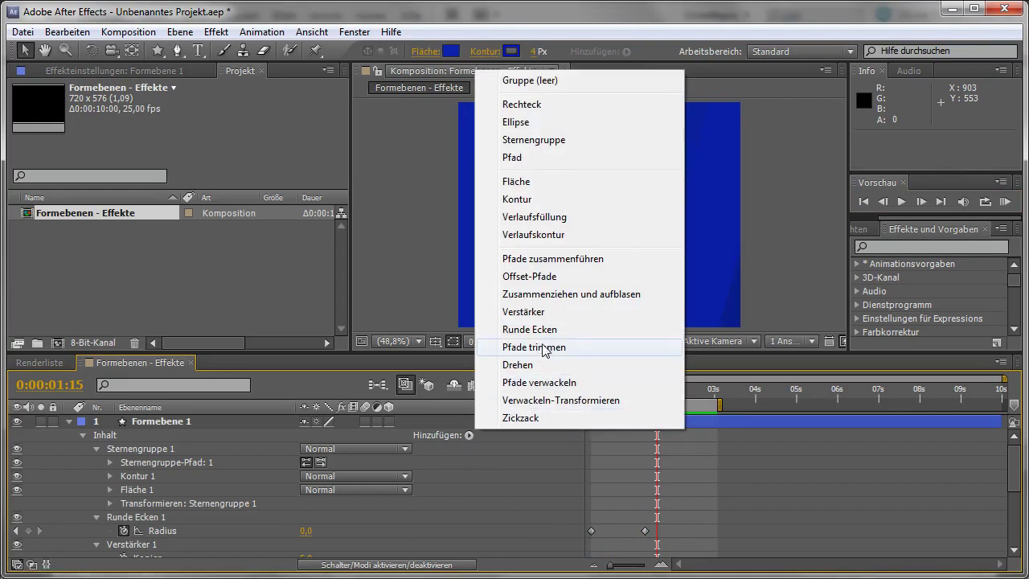
pyautogui.click(333, 386)
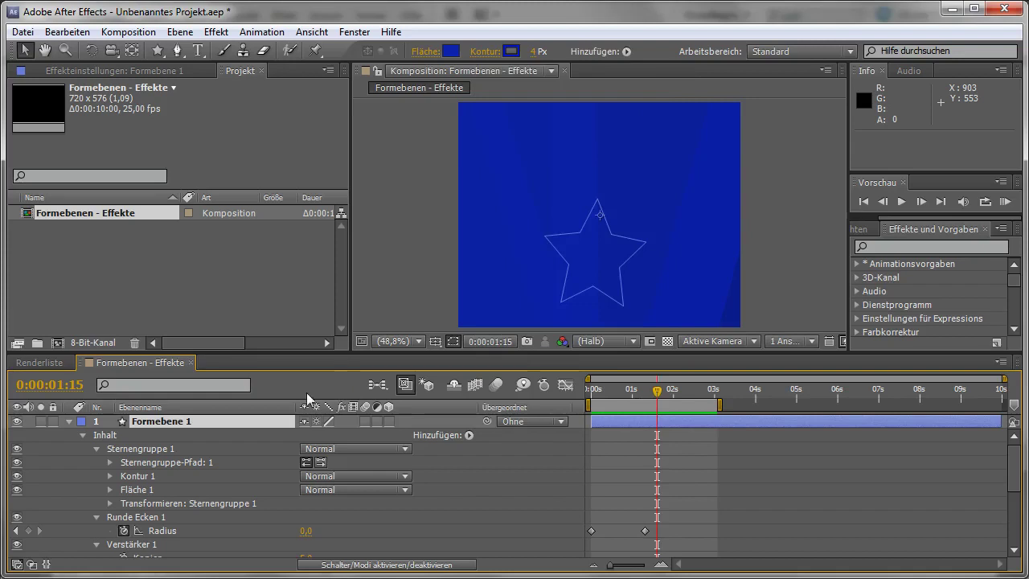
# Create a new 720×576 black composition named Ball
pyautogui.click(58, 341)
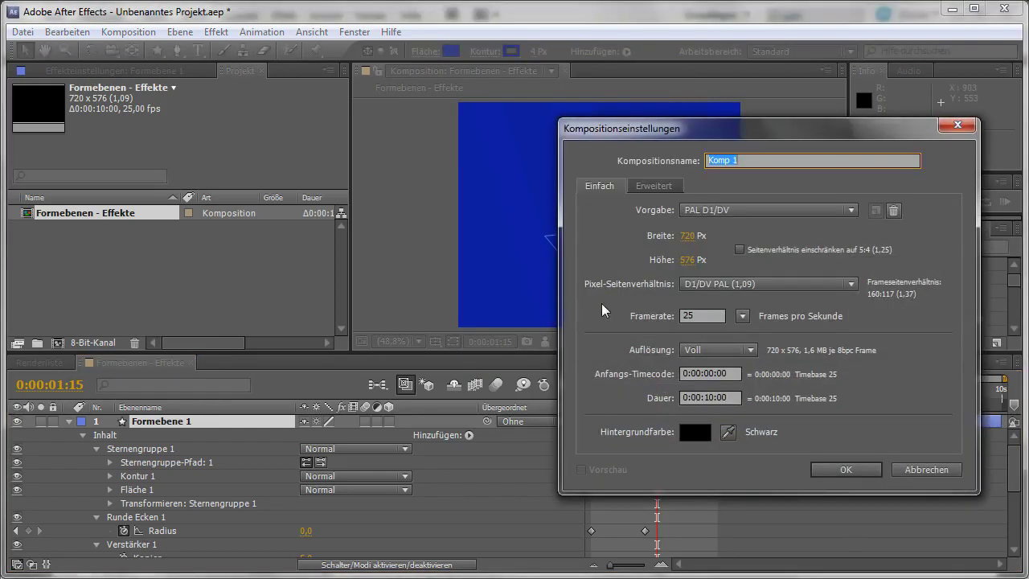
pyautogui.write('Ball')
pyautogui.click(840, 469)
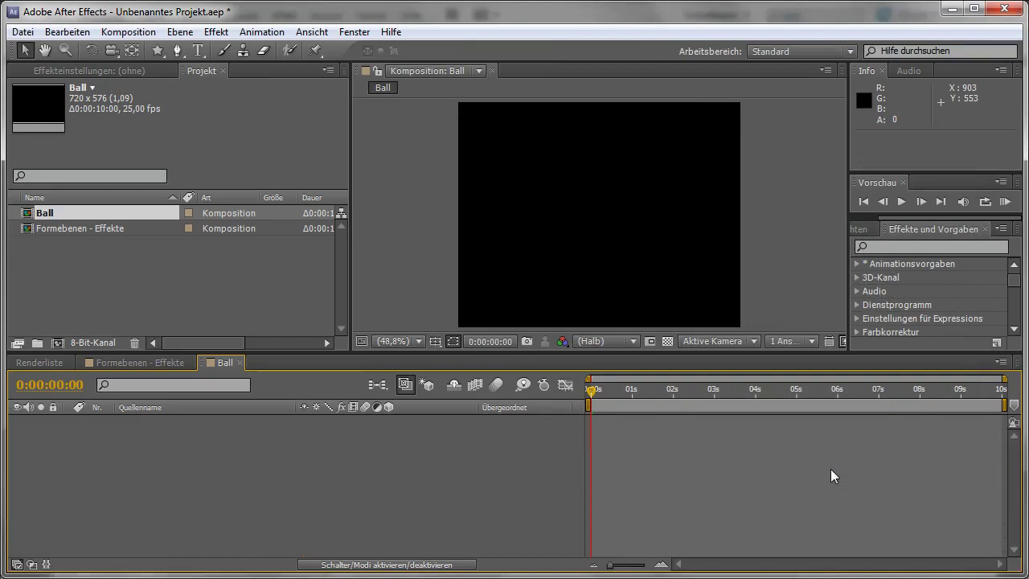
# Draw a star in the upper left with the Star tool and expand Sternengruppe 1 and Kontur 1
pyautogui.click(156, 52)
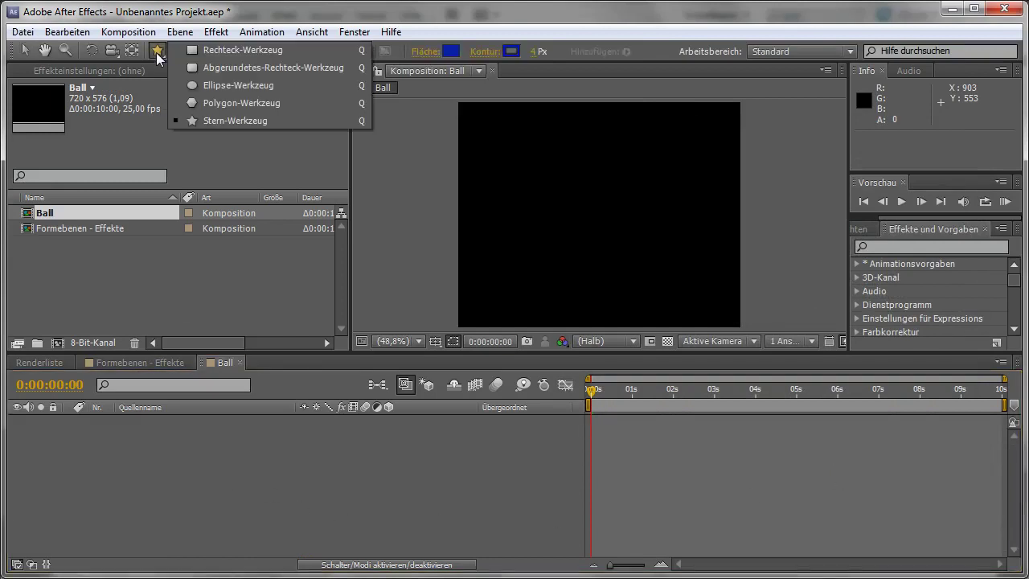
pyautogui.click(232, 123)
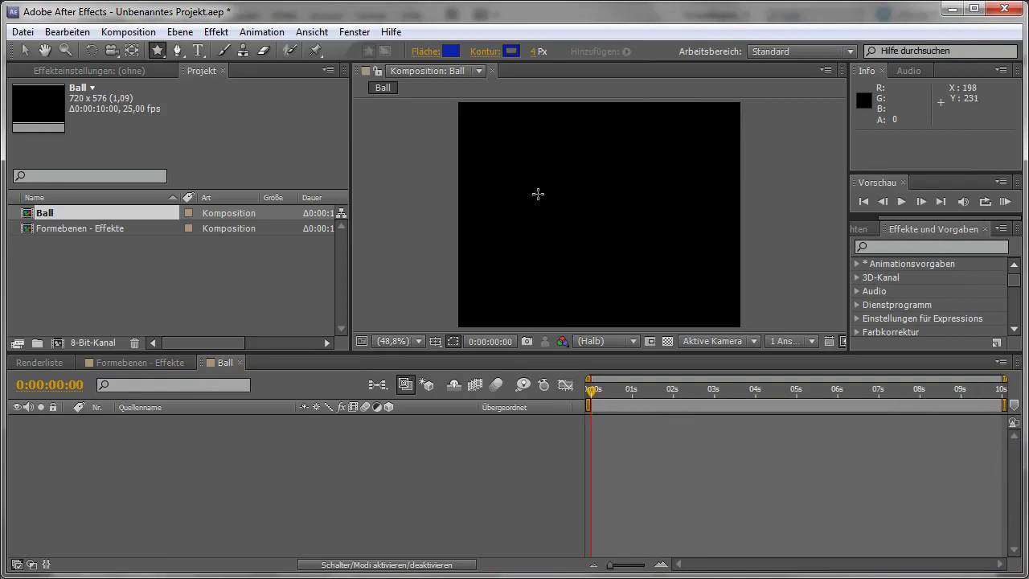
pyautogui.moveTo(539, 204); pyautogui.dragTo(573, 241)
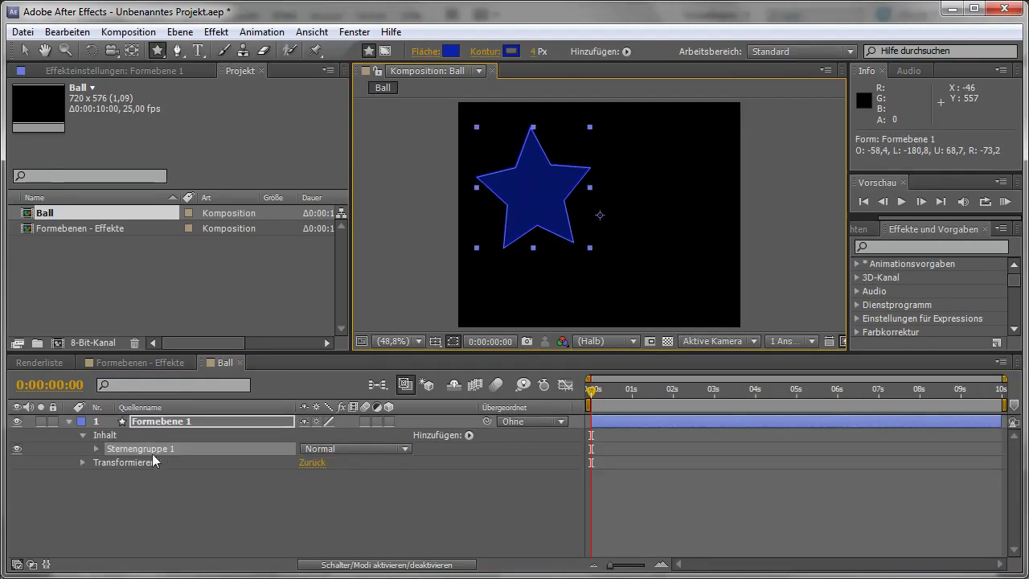
pyautogui.click(96, 448)
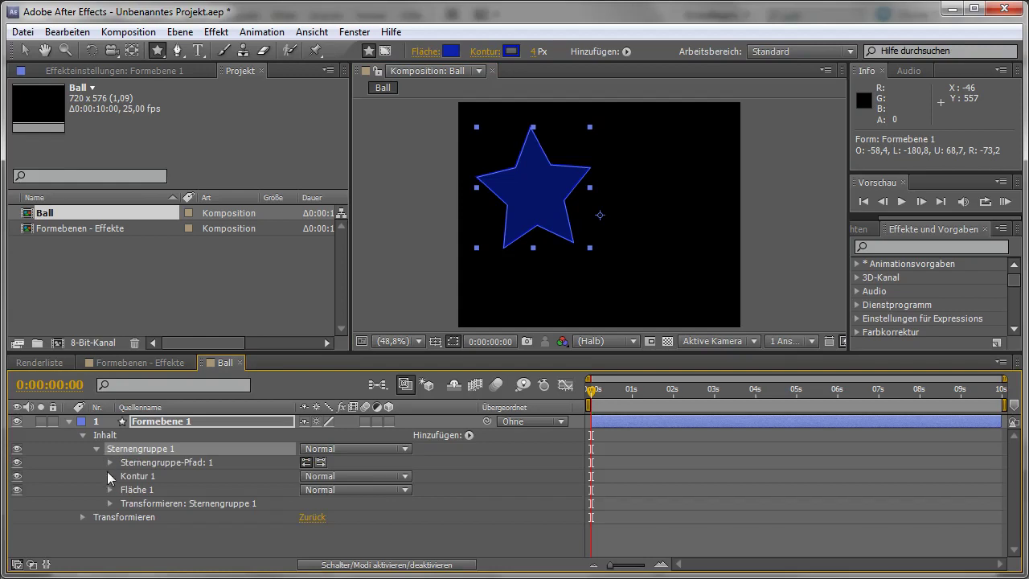
pyautogui.click(110, 476)
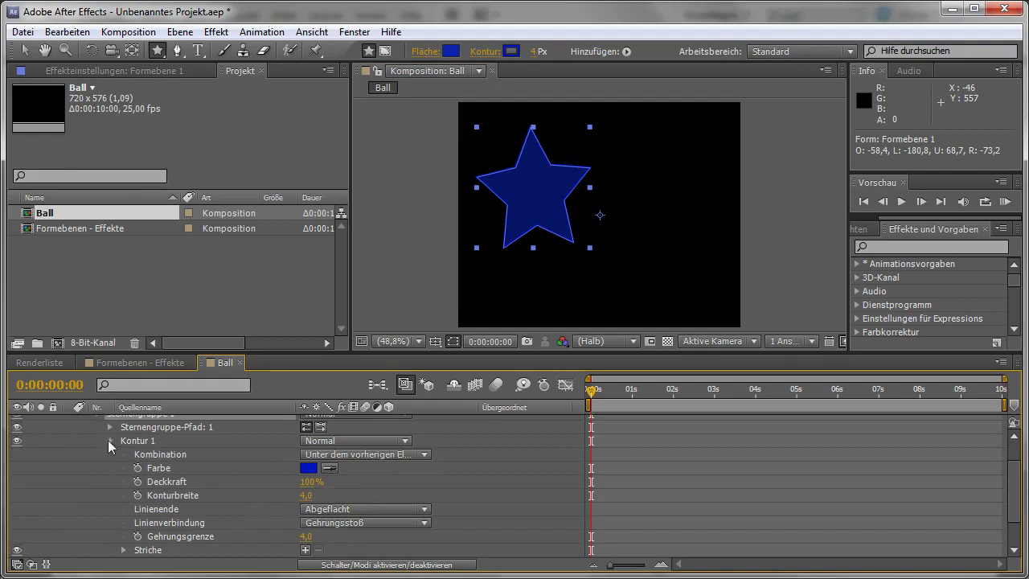
# Set the star's Spitzen (points) to 6
pyautogui.click(109, 440)
pyautogui.click(109, 490)
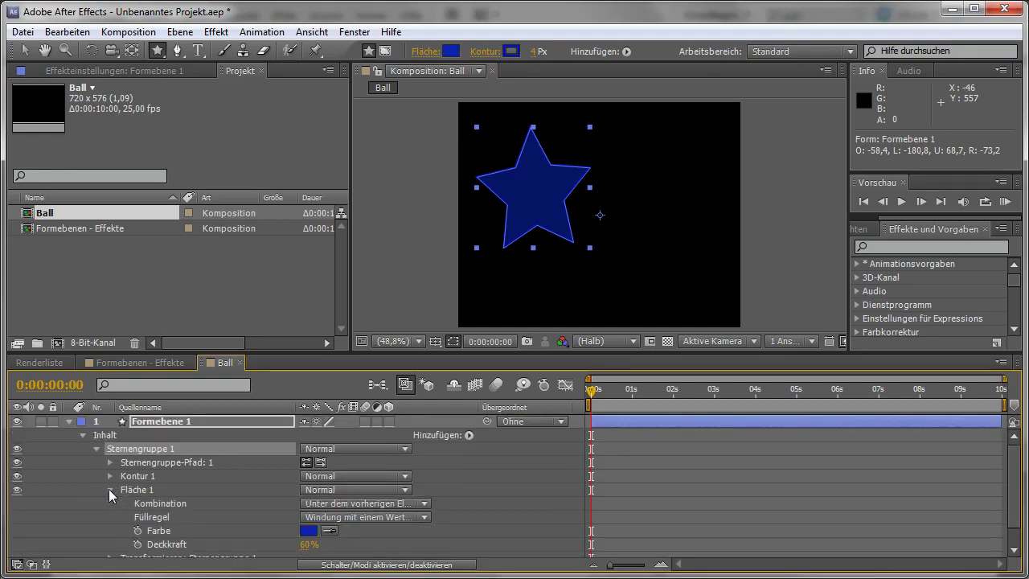
pyautogui.click(110, 463)
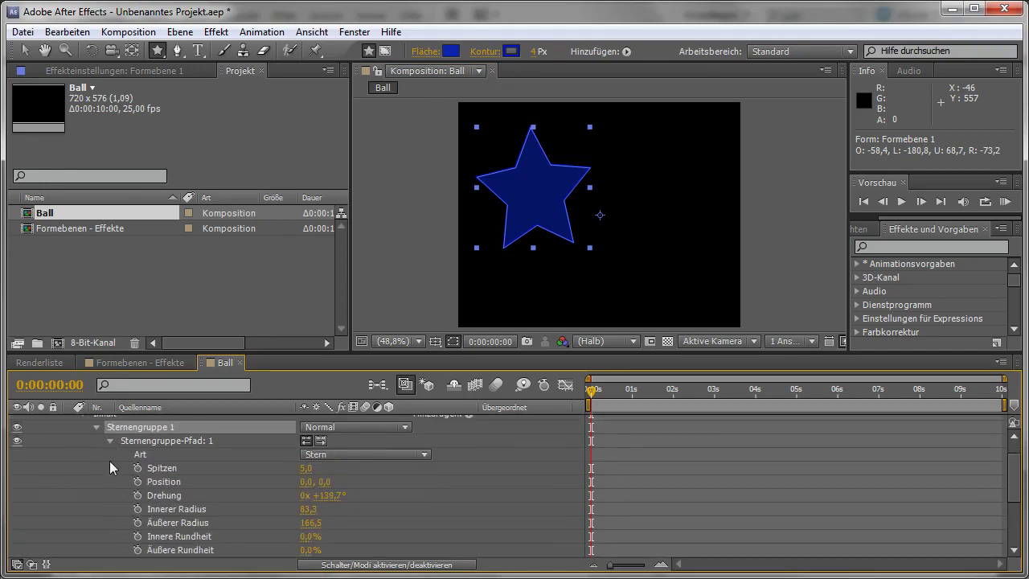
pyautogui.click(306, 468)
pyautogui.write('6')
pyautogui.press('Return')
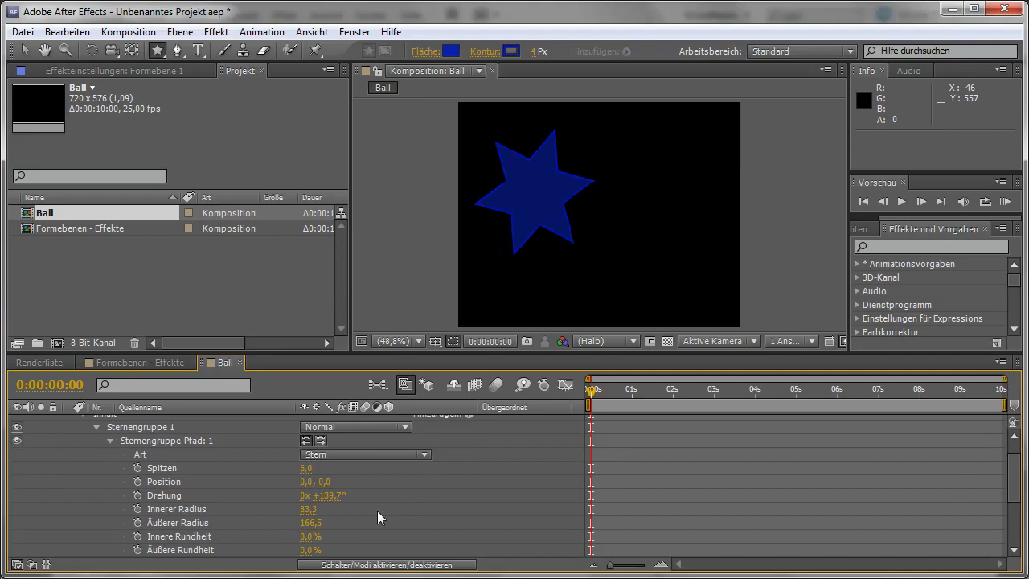
# Raise the inner radius to 144,3, adjust the outer radius to 165,5, and scale the hexagon down
pyautogui.moveTo(309, 509); pyautogui.dragTo(357, 511)
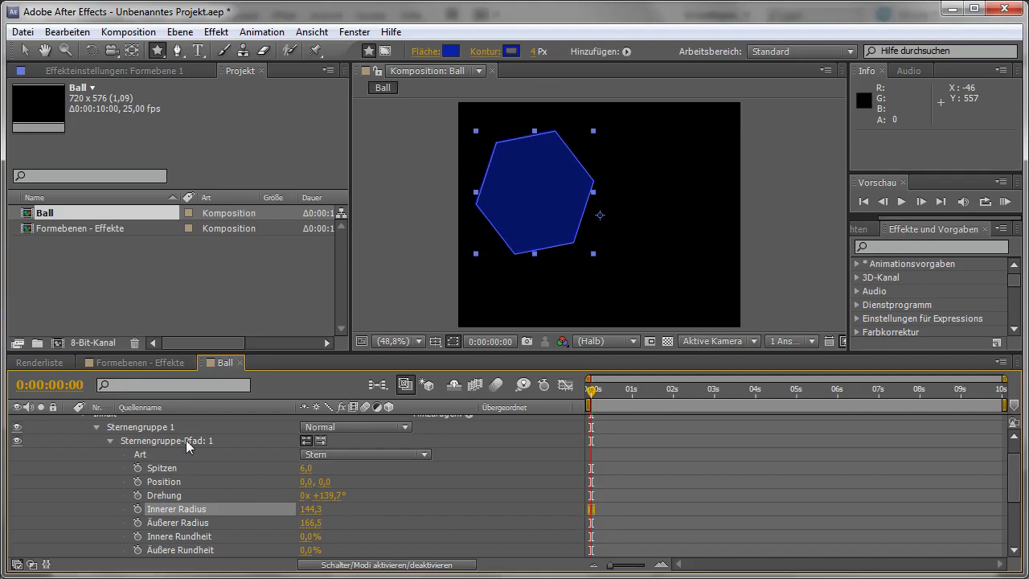
pyautogui.moveTo(309, 523); pyautogui.dragTo(301, 537)
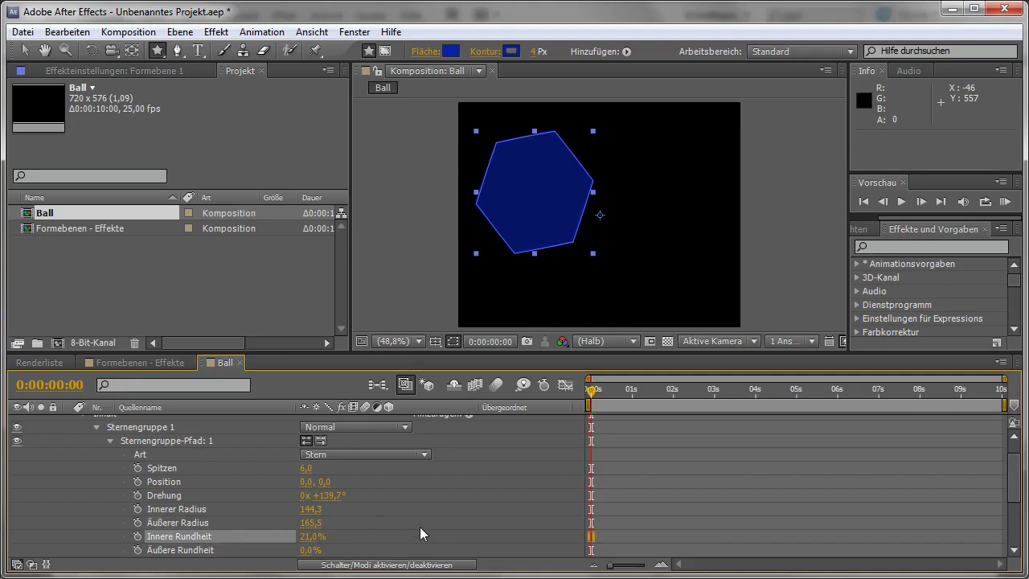
pyautogui.press('v')
pyautogui.click(595, 133)
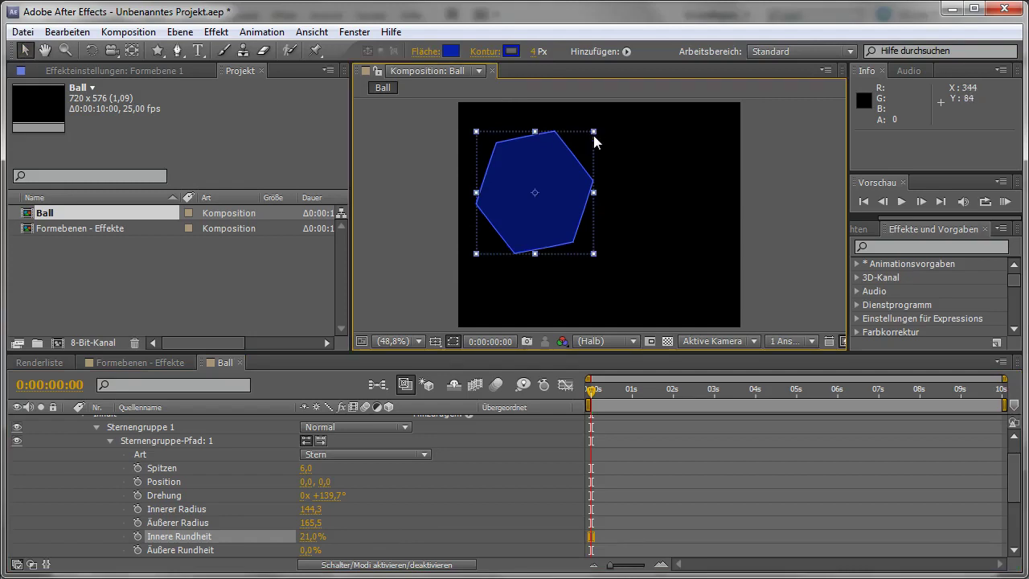
pyautogui.moveTo(595, 133)
pyautogui.mouseDown()
pyautogui.moveTo(582, 153)
pyautogui.moveTo(549, 157)
pyautogui.mouseUp()
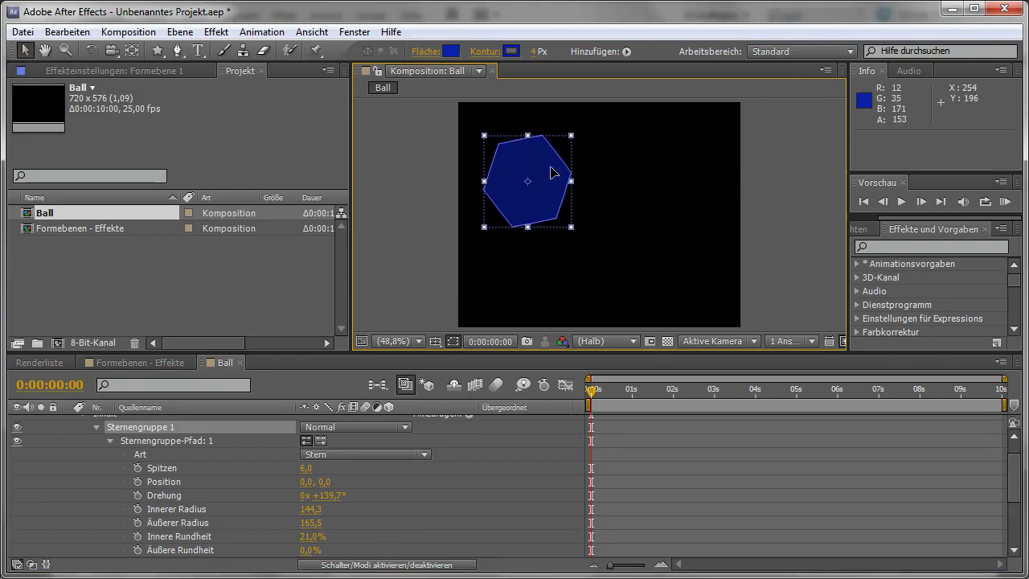
# Duplicate Sternengruppe 1 and move the copy right so it overlaps the original
pyautogui.click(109, 441)
pyautogui.click(94, 428)
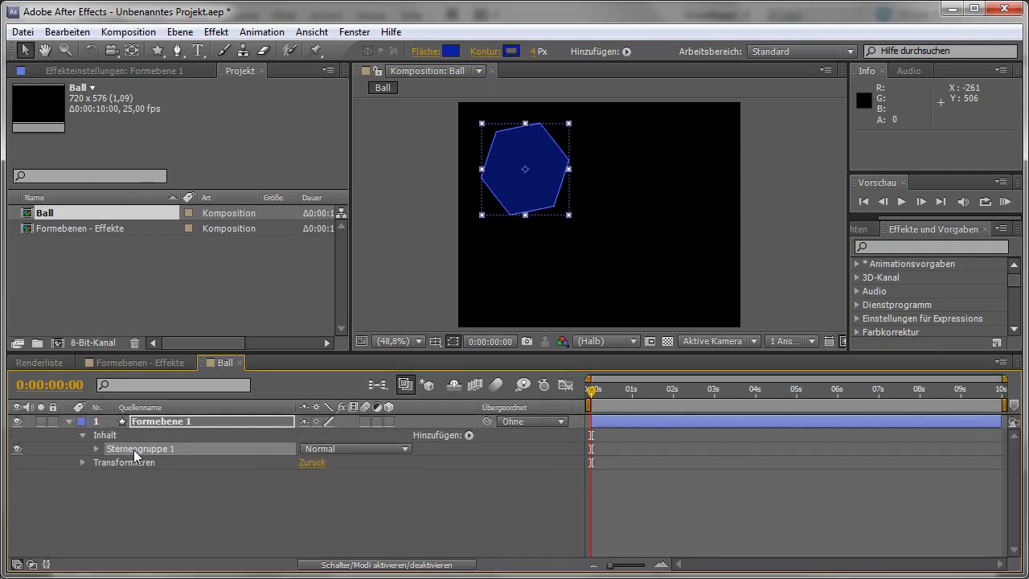
pyautogui.click(104, 474)
pyautogui.click(122, 447)
pyautogui.click(69, 32)
pyautogui.click(113, 204)
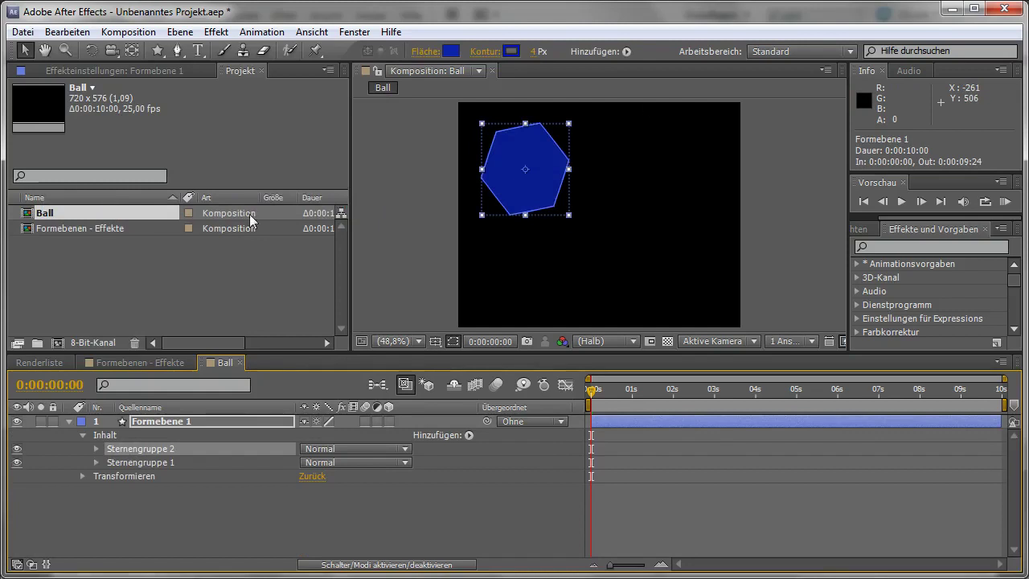
pyautogui.moveTo(551, 164); pyautogui.dragTo(622, 192)
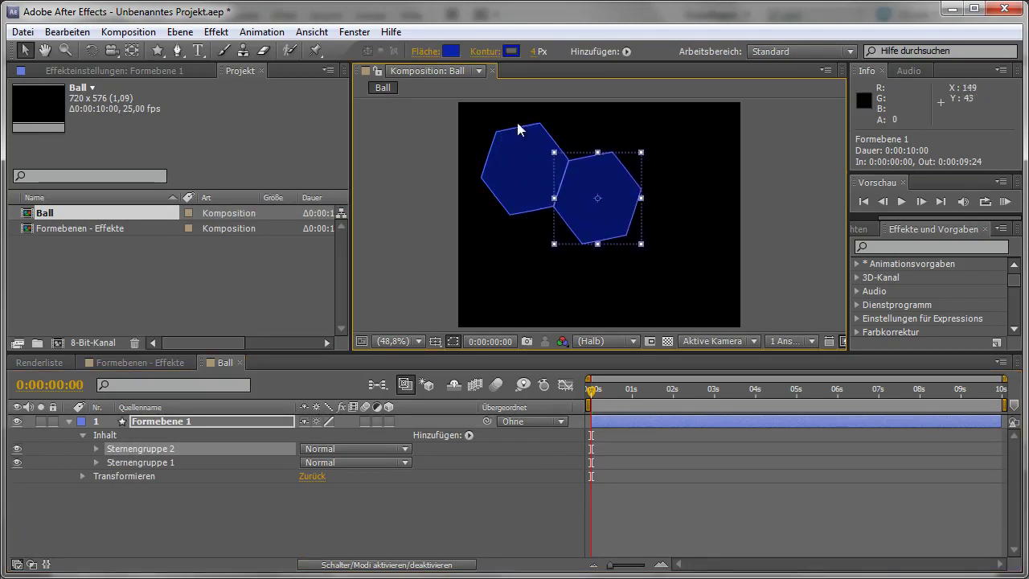
# Fill the copy with white FFFFFF at 100% fill opacity
pyautogui.click(451, 51)
pyautogui.moveTo(279, 381); pyautogui.dragTo(53, 279)
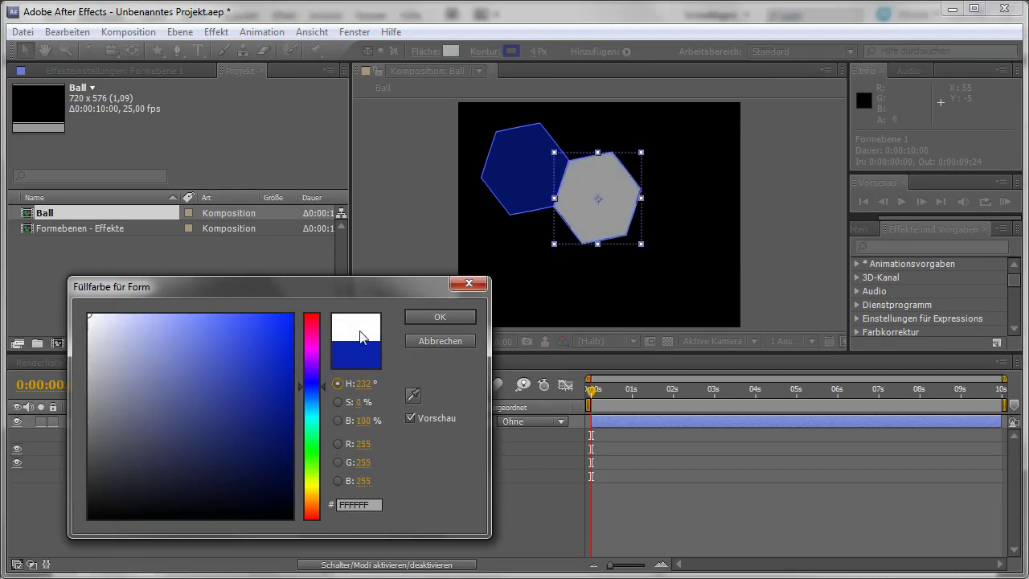
pyautogui.click(449, 319)
pyautogui.click(422, 52)
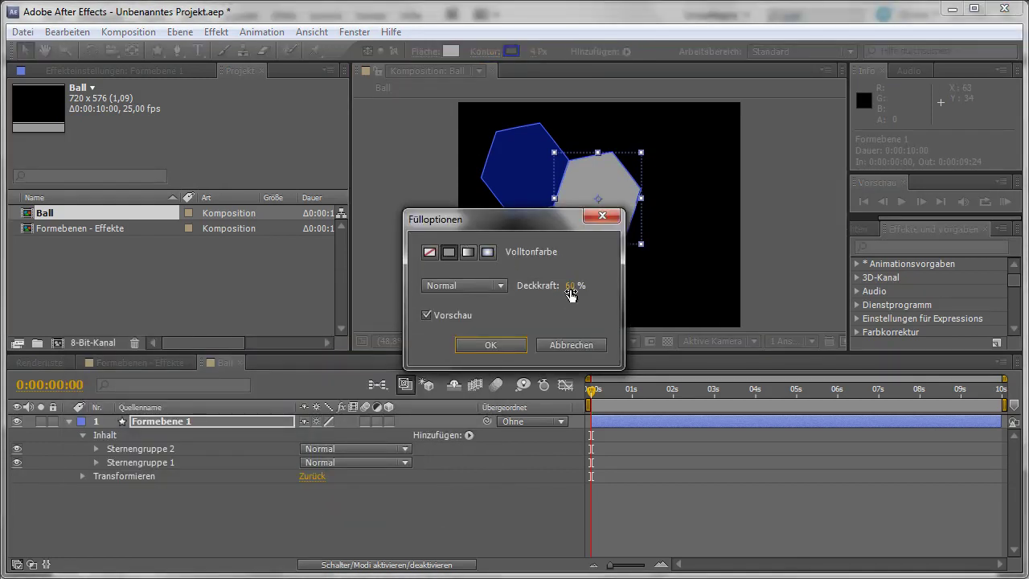
pyautogui.moveTo(571, 295); pyautogui.dragTo(663, 287)
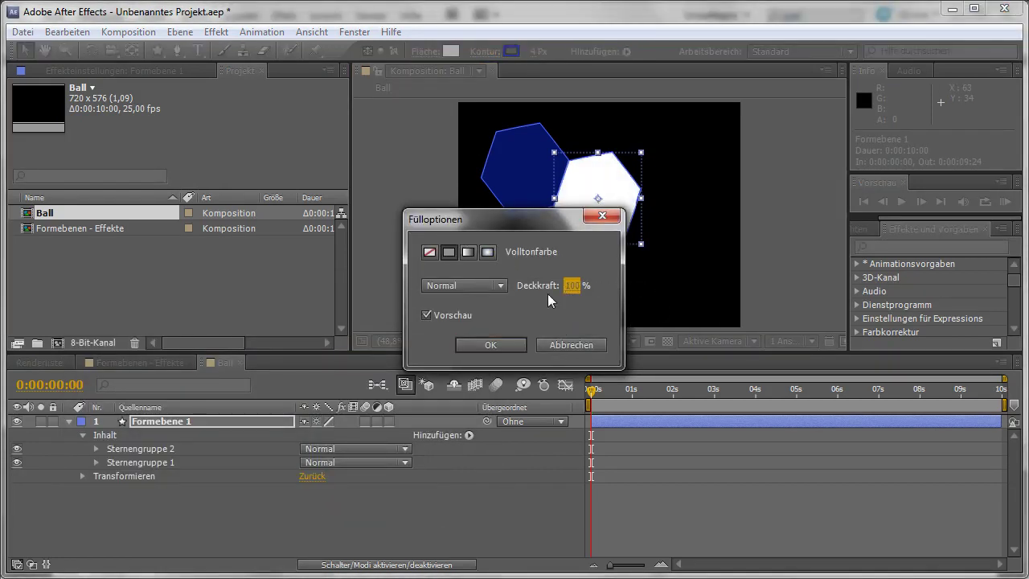
pyautogui.click(499, 347)
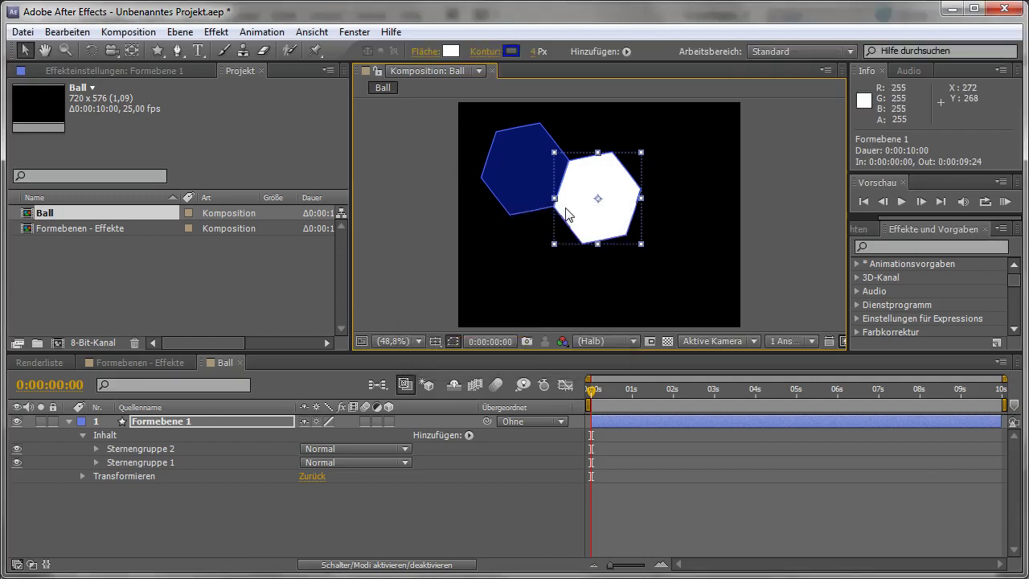
pyautogui.click(121, 465)
pyautogui.click(138, 447)
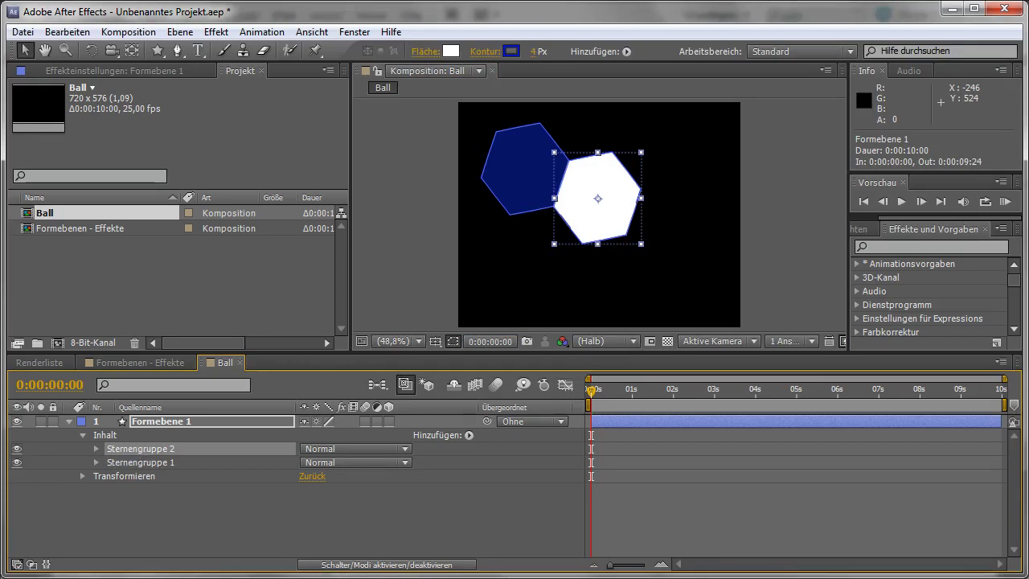
# Add a repeater, Verstärker 1, to both hexagons and expand its transform settings
pyautogui.click(126, 465)
pyautogui.click(113, 438)
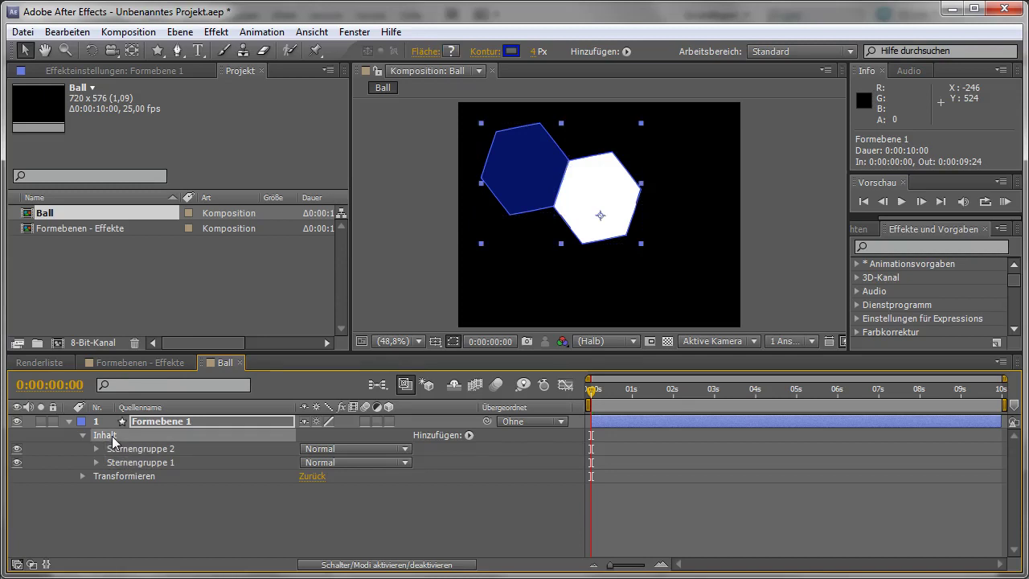
pyautogui.click(468, 435)
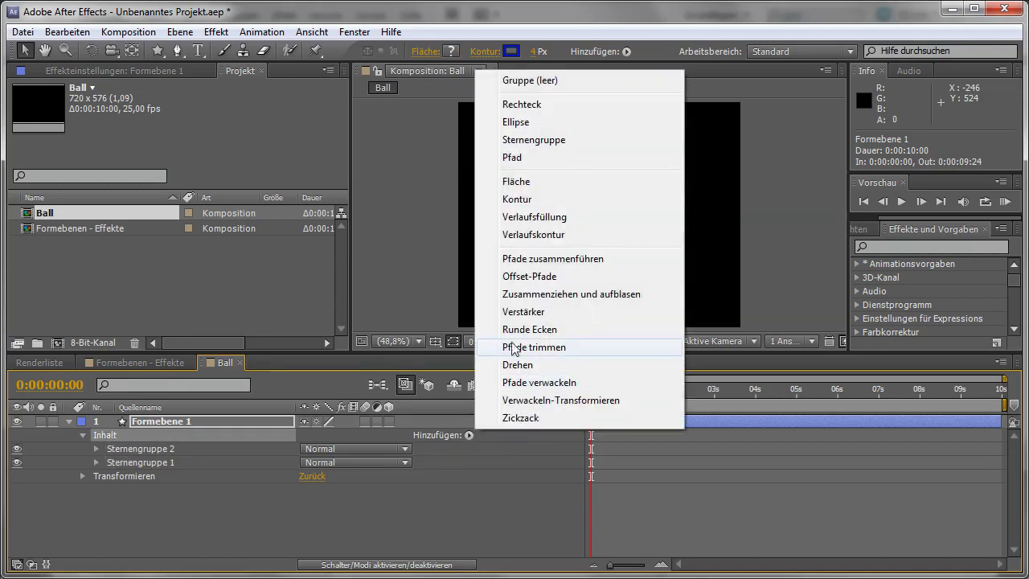
pyautogui.click(525, 312)
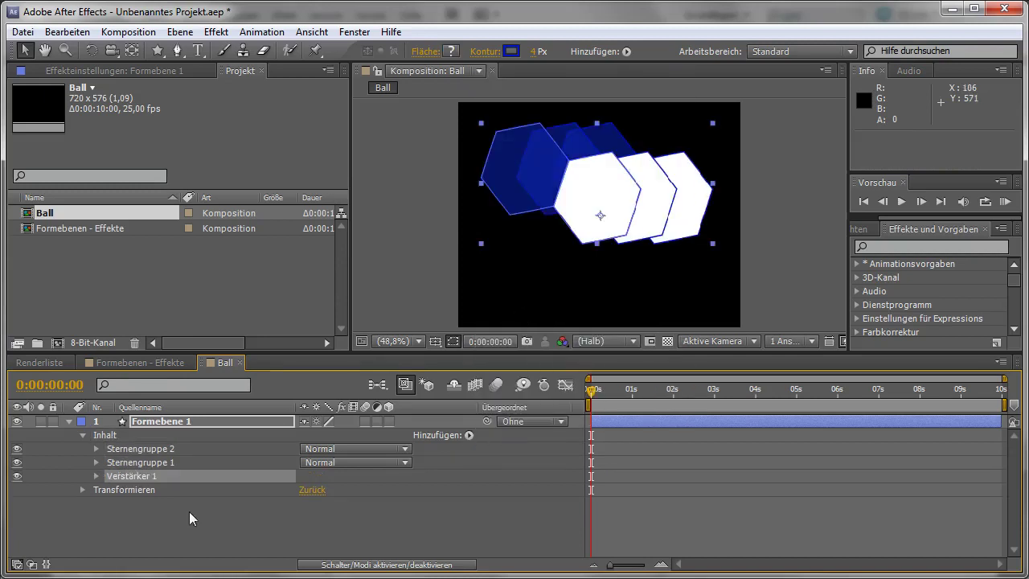
pyautogui.click(97, 476)
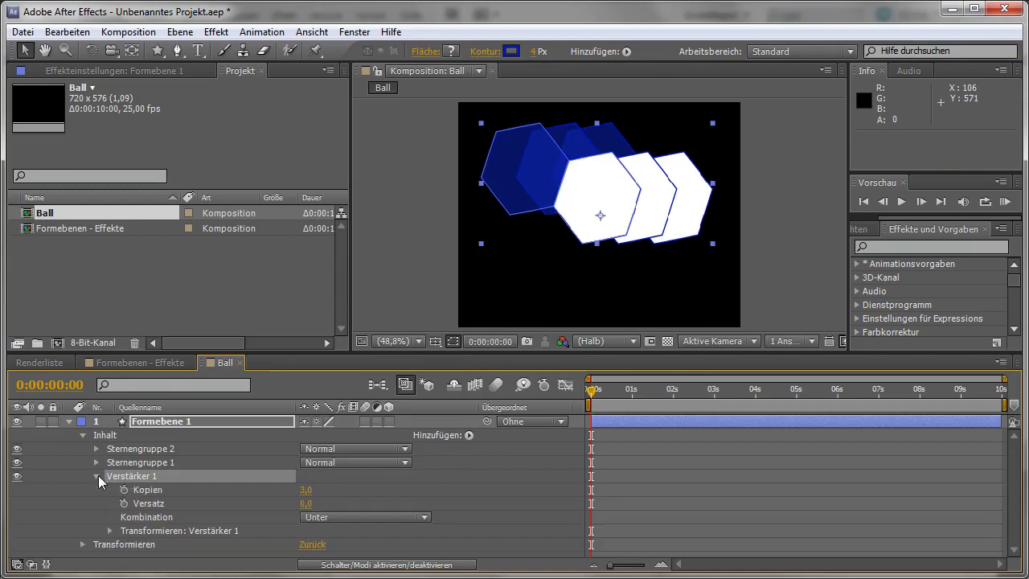
pyautogui.click(103, 531)
pyautogui.click(109, 531)
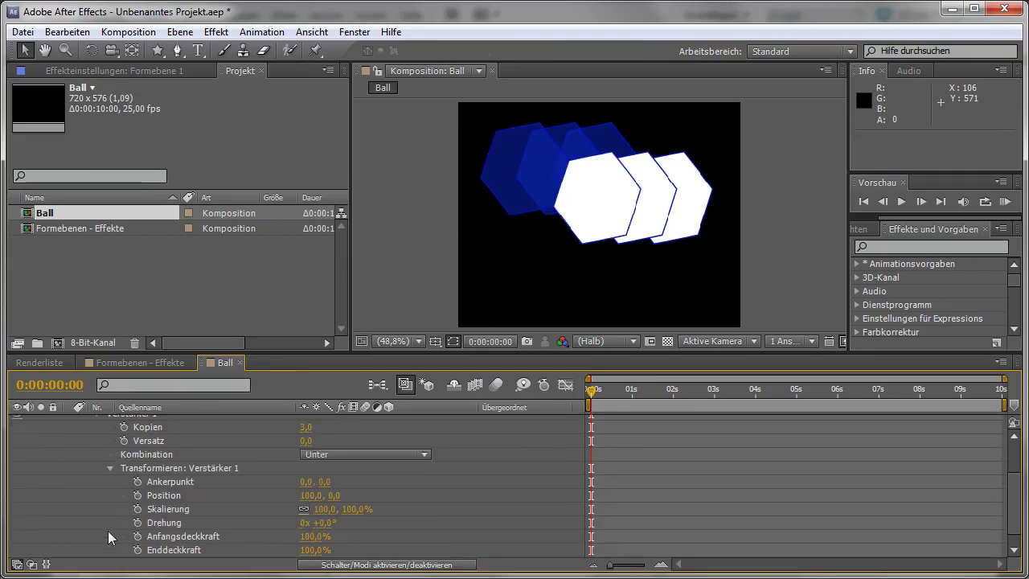
# Set the repeater's position offset to about 367, -68 so copies chain diagonally
pyautogui.moveTo(308, 495); pyautogui.dragTo(580, 505)
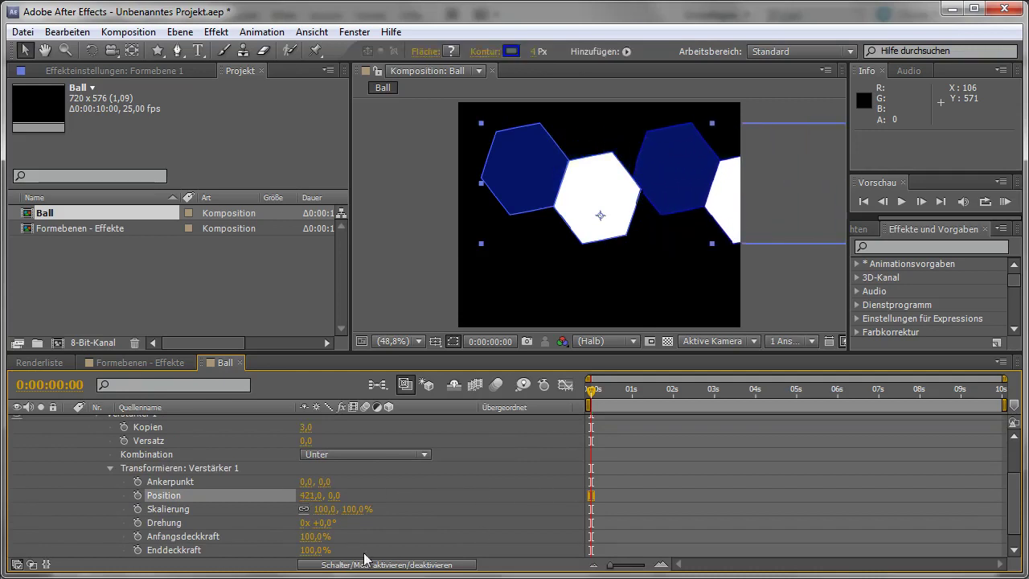
pyautogui.moveTo(331, 495); pyautogui.dragTo(280, 482)
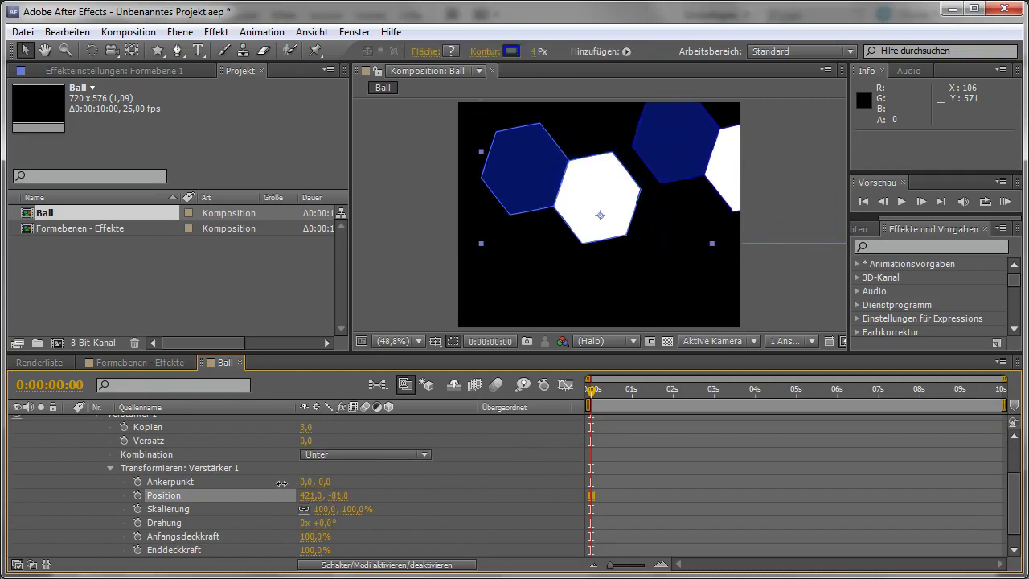
pyautogui.moveTo(310, 503); pyautogui.dragTo(258, 500)
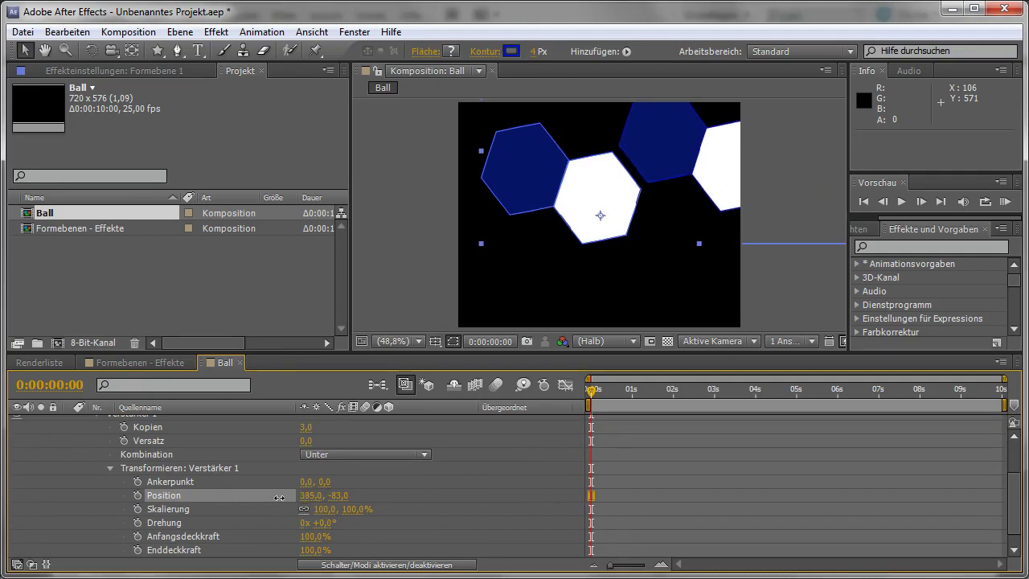
pyautogui.moveTo(337, 496); pyautogui.dragTo(305, 503)
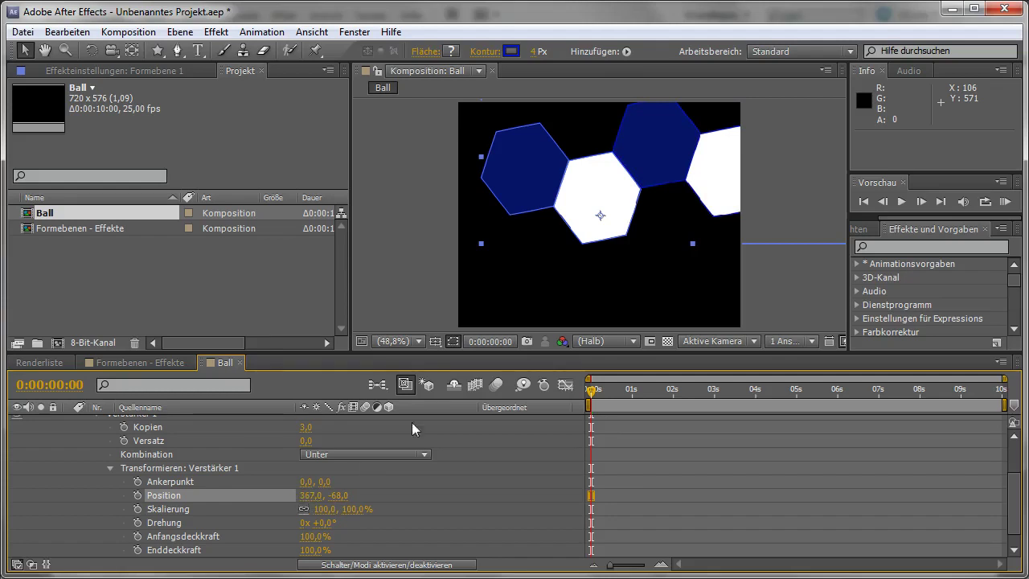
pyautogui.scroll(4, 193, 488)
# Scale Formebene 1 to 61% and move it left to 235, 283,9 inside the frame
pyautogui.click(150, 423)
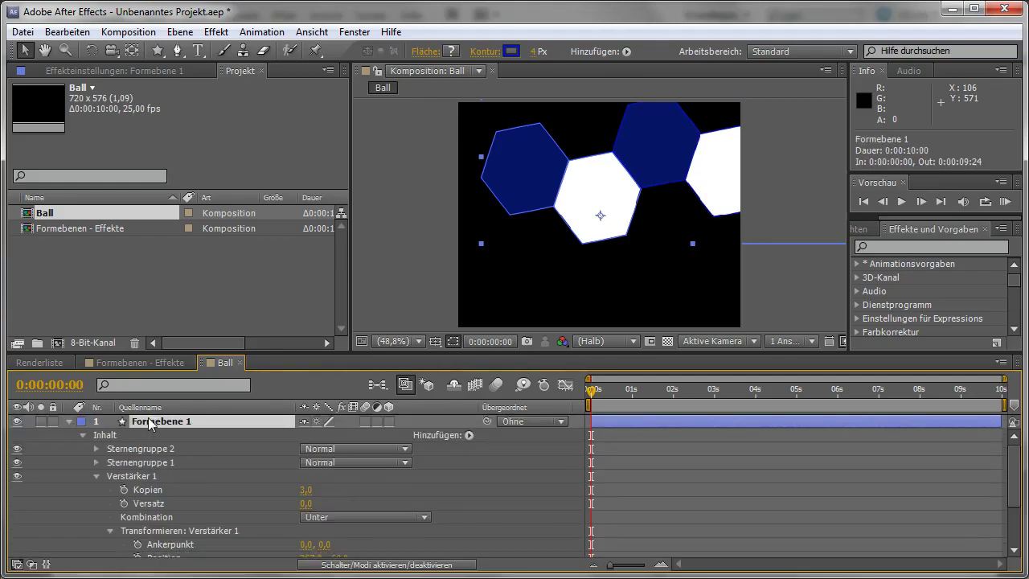
pyautogui.press('s')
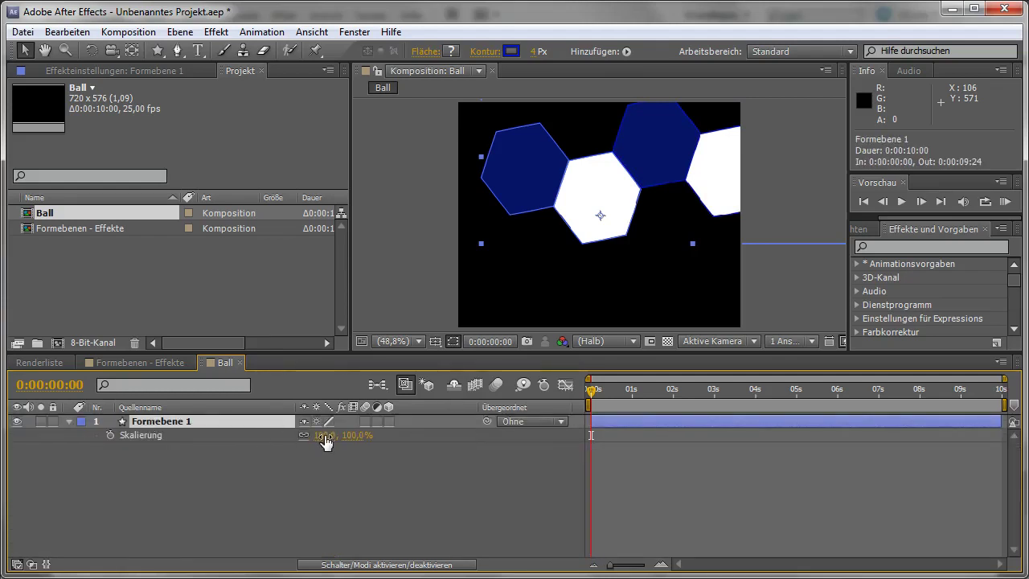
pyautogui.moveTo(328, 435); pyautogui.dragTo(297, 435)
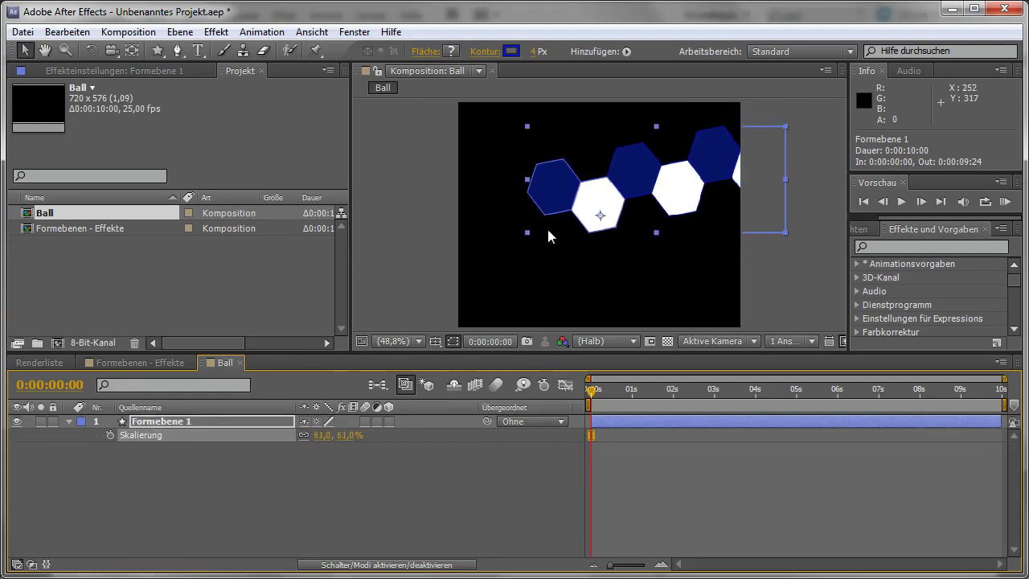
pyautogui.moveTo(640, 181); pyautogui.dragTo(588, 176)
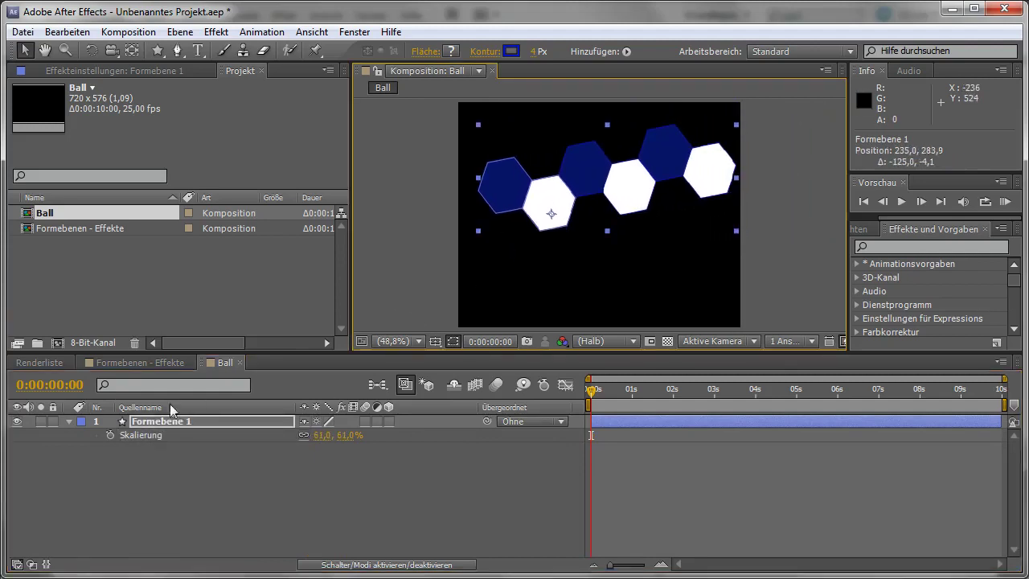
pyautogui.click(69, 421)
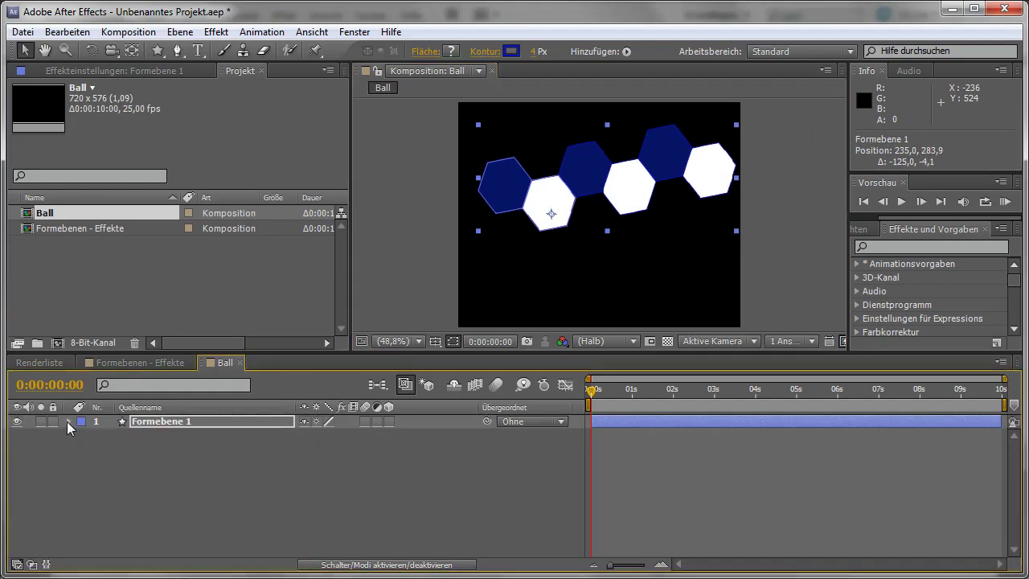
pyautogui.click(69, 422)
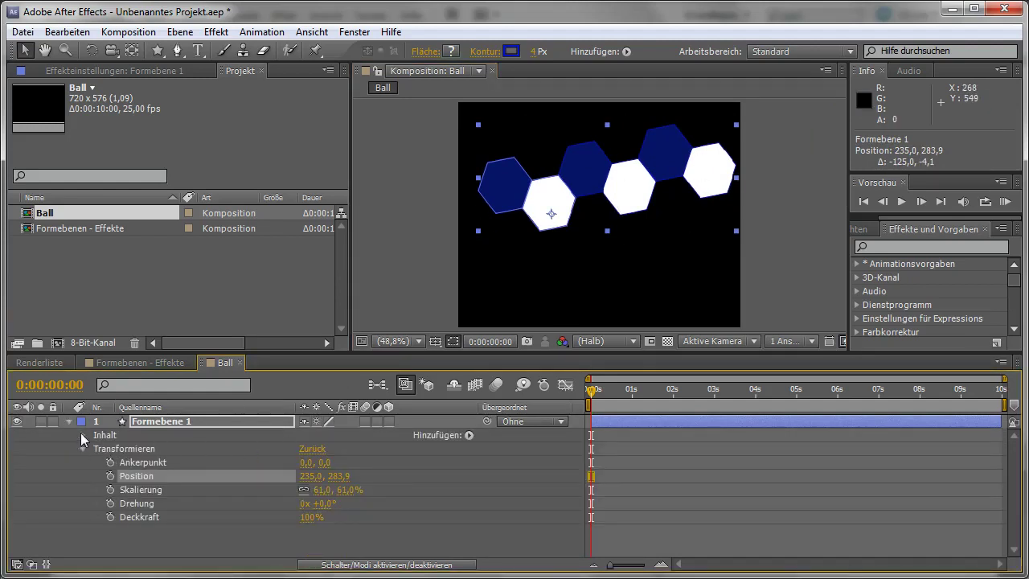
# Expand Inhalt and inspect Sternengruppe 1, Sternengruppe 2 and Verstärker 1, ending on Sternengruppe 2
pyautogui.click(83, 435)
pyautogui.click(139, 465)
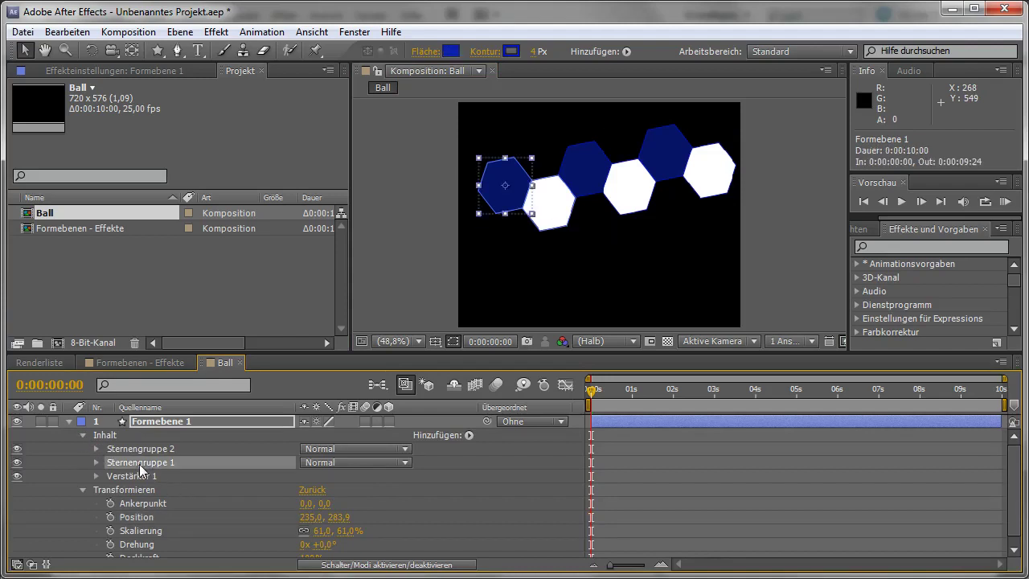
pyautogui.click(136, 450)
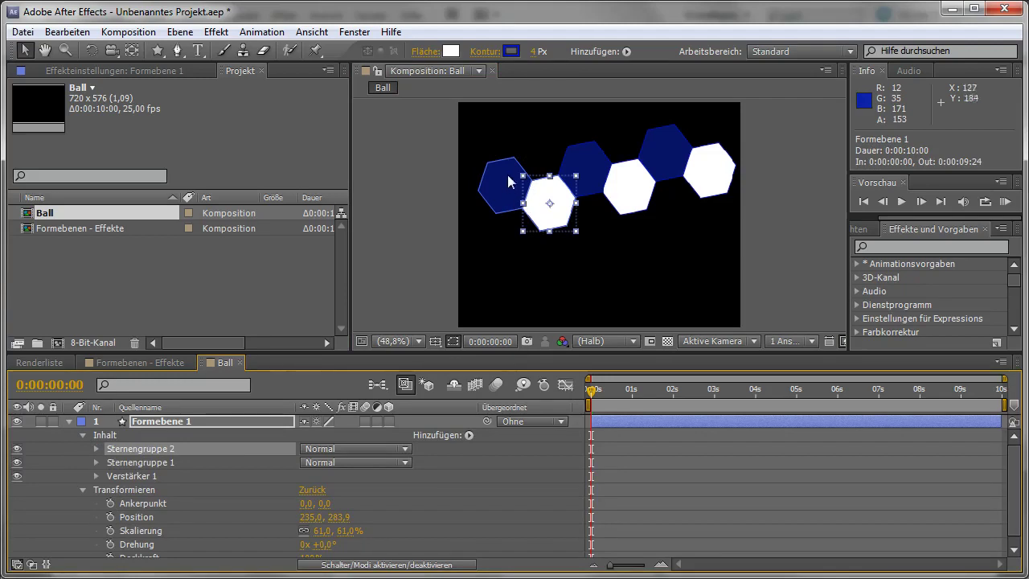
pyautogui.click(132, 476)
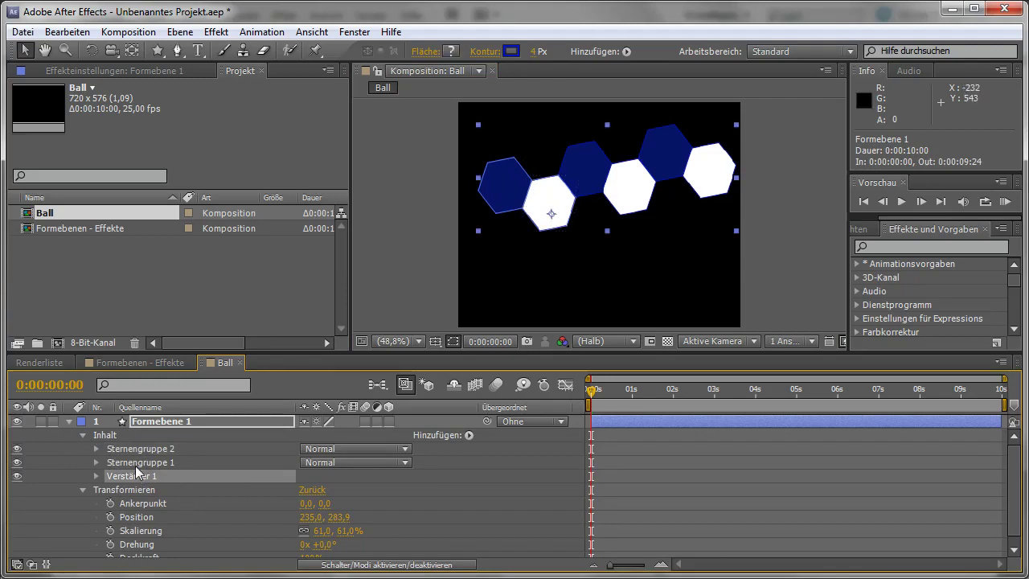
pyautogui.click(135, 466)
pyautogui.click(135, 449)
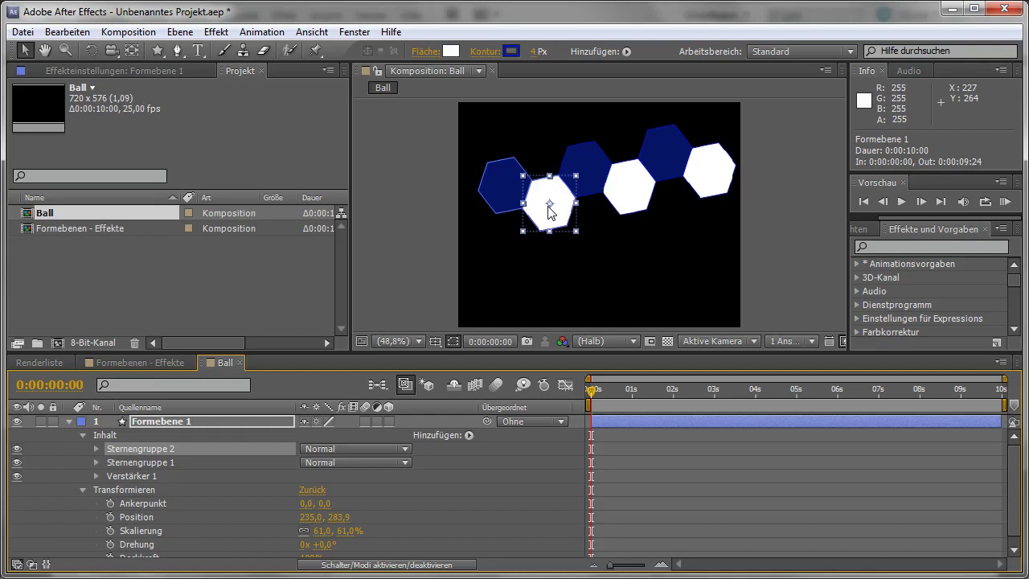
# Duplicate the white hexagon as Sternengruppe 3 and place it above the first pair
pyautogui.click(67, 31)
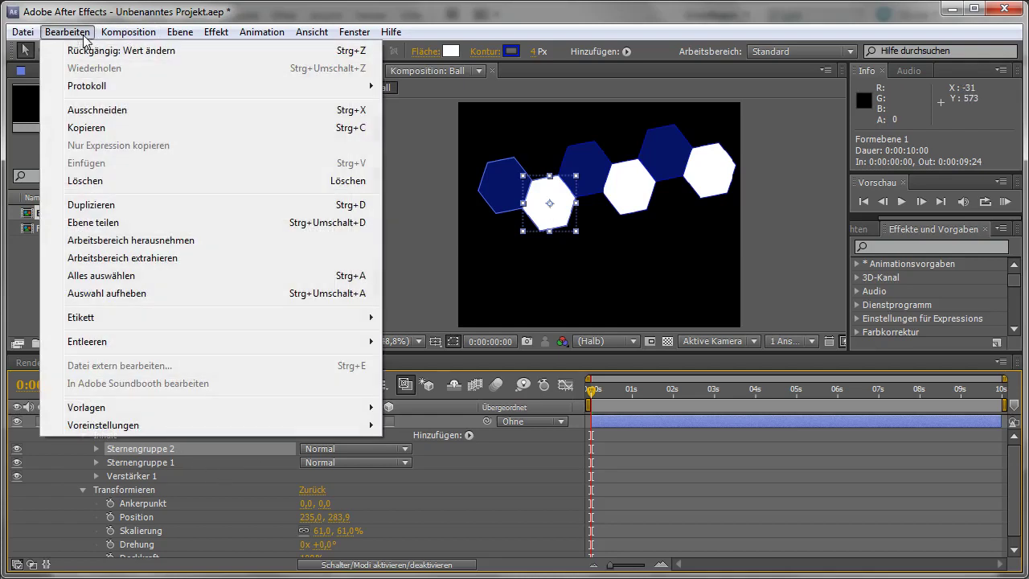
pyautogui.click(116, 205)
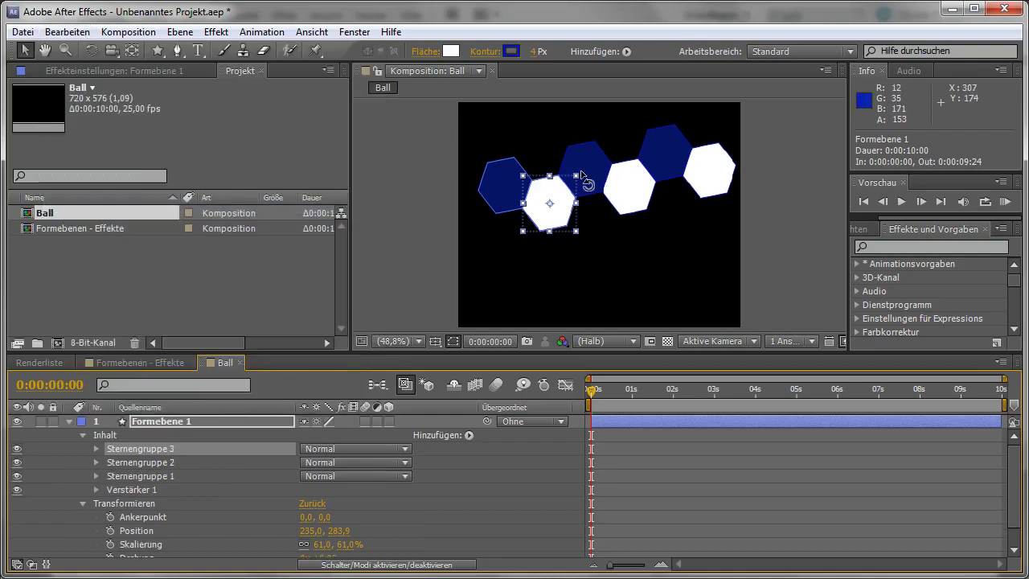
pyautogui.moveTo(563, 192); pyautogui.dragTo(556, 158)
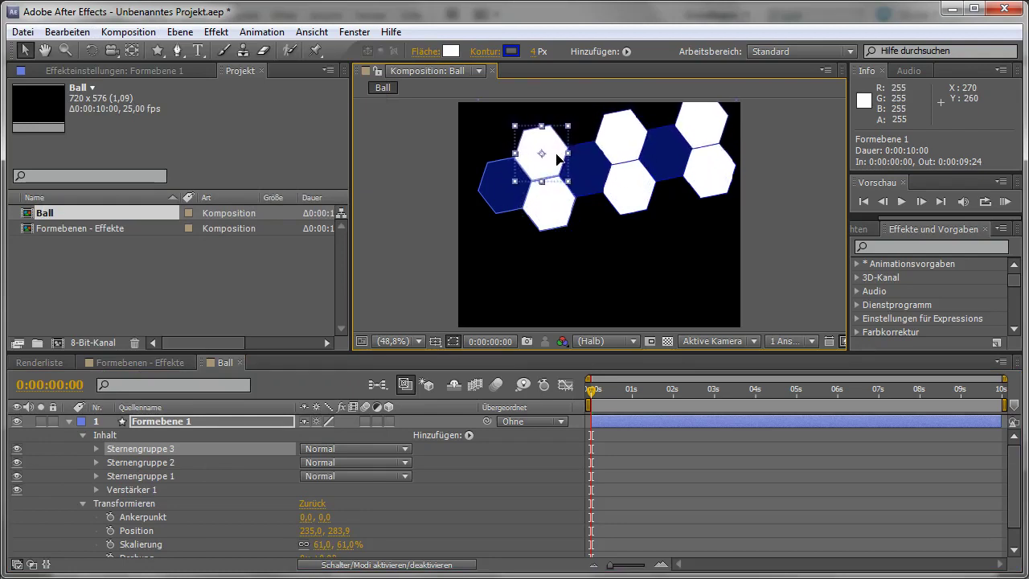
pyautogui.moveTo(555, 158); pyautogui.dragTo(544, 156)
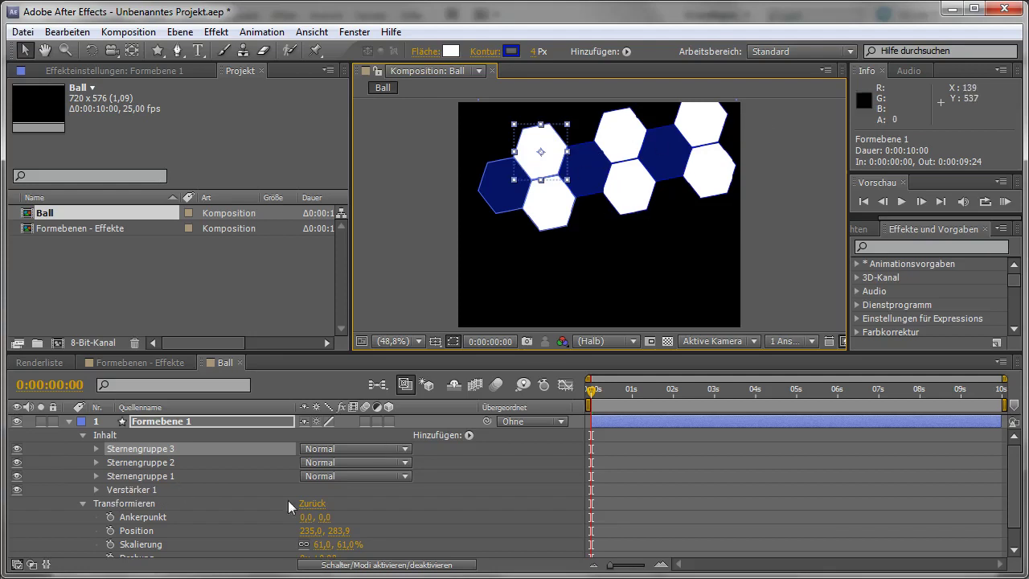
# Set Verstärker 1's Kopien to 5 so the chain reaches the frame's right edge
pyautogui.click(96, 490)
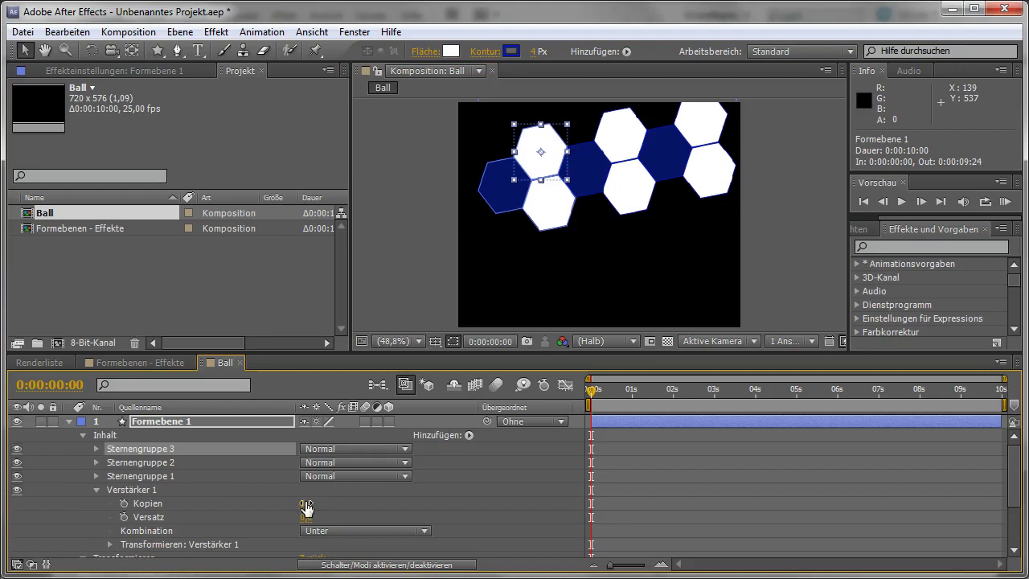
pyautogui.write('5')
pyautogui.click(391, 504)
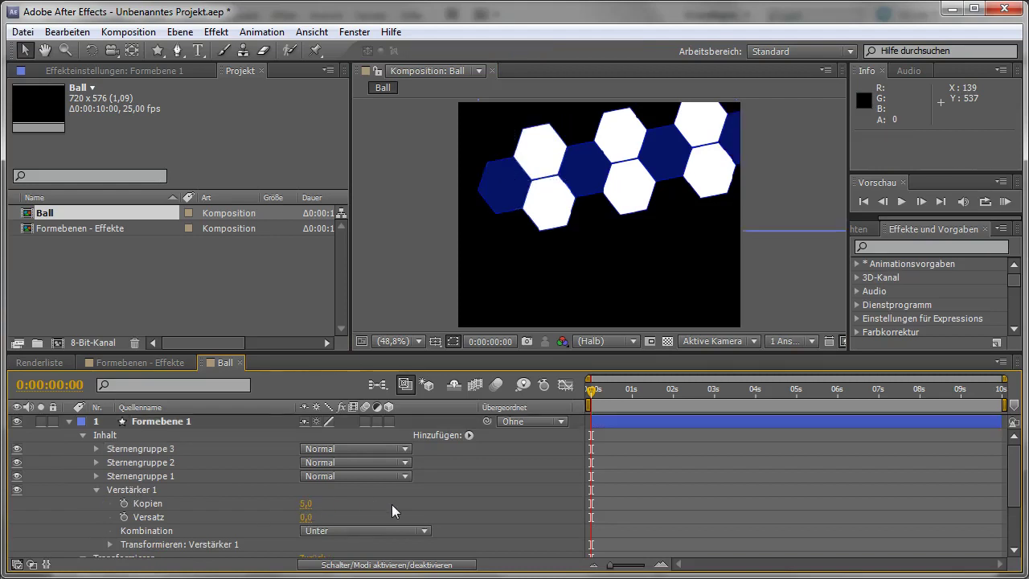
pyautogui.click(96, 489)
pyautogui.click(164, 423)
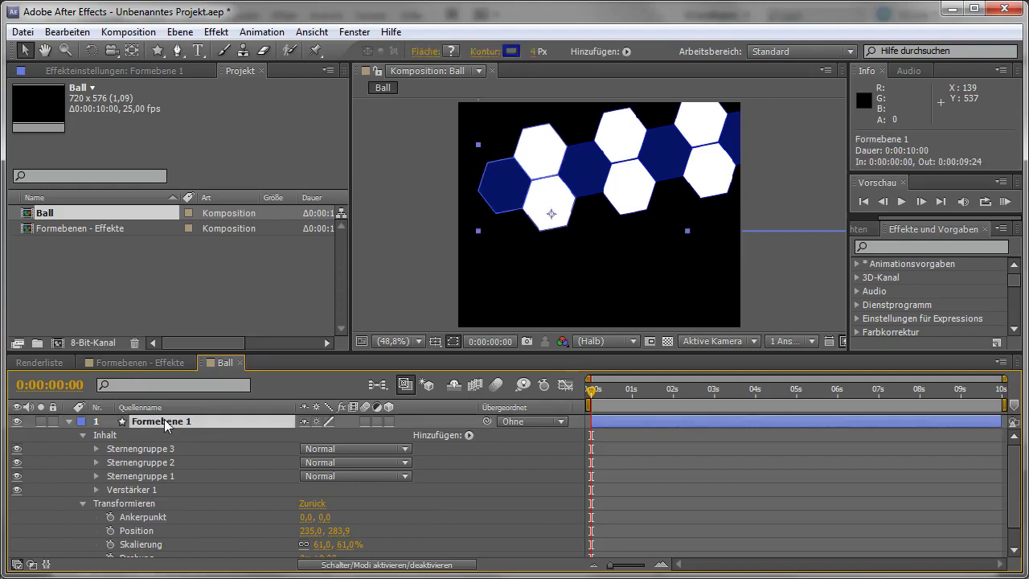
# Add a second repeater, Verstärker 2, with Position -124, 355 to stack the band into rows
pyautogui.click(470, 435)
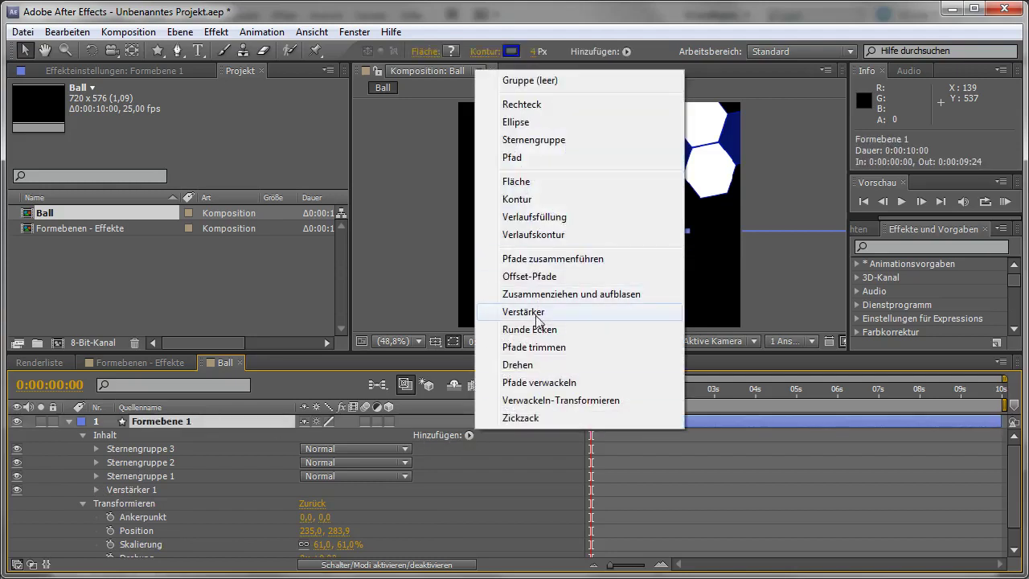
pyautogui.click(535, 312)
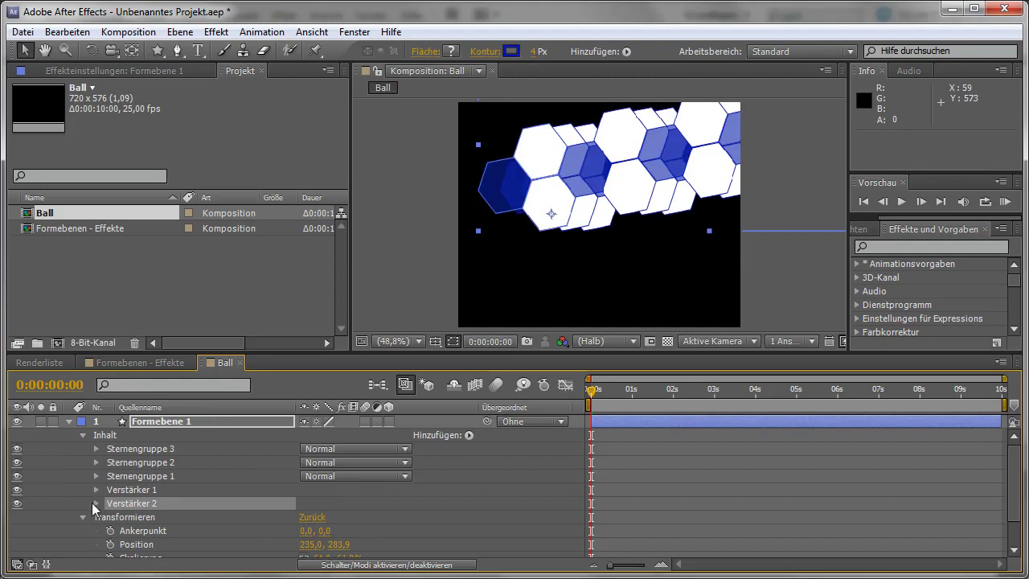
pyautogui.click(97, 503)
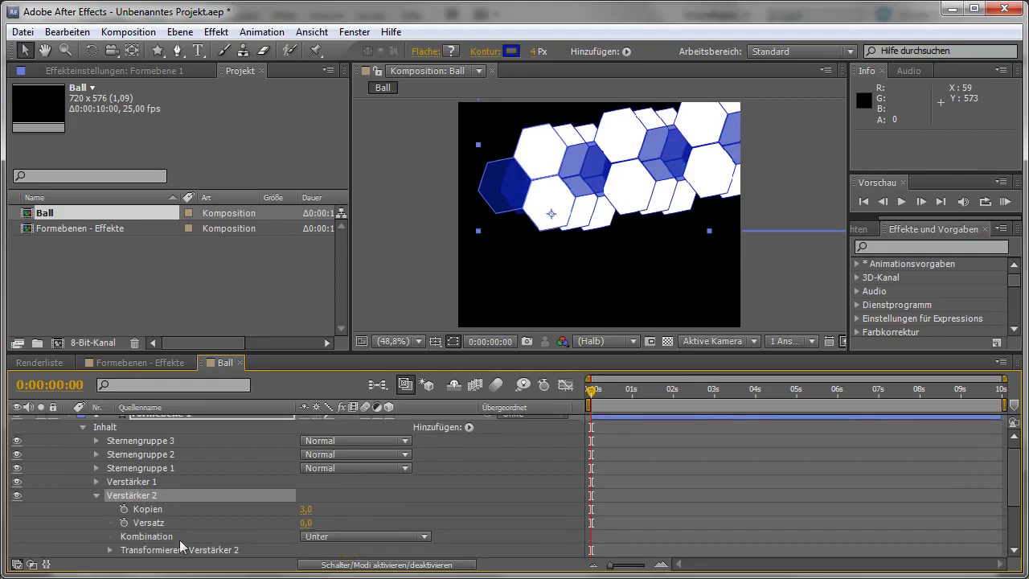
pyautogui.click(111, 550)
pyautogui.moveTo(308, 495); pyautogui.dragTo(592, 485)
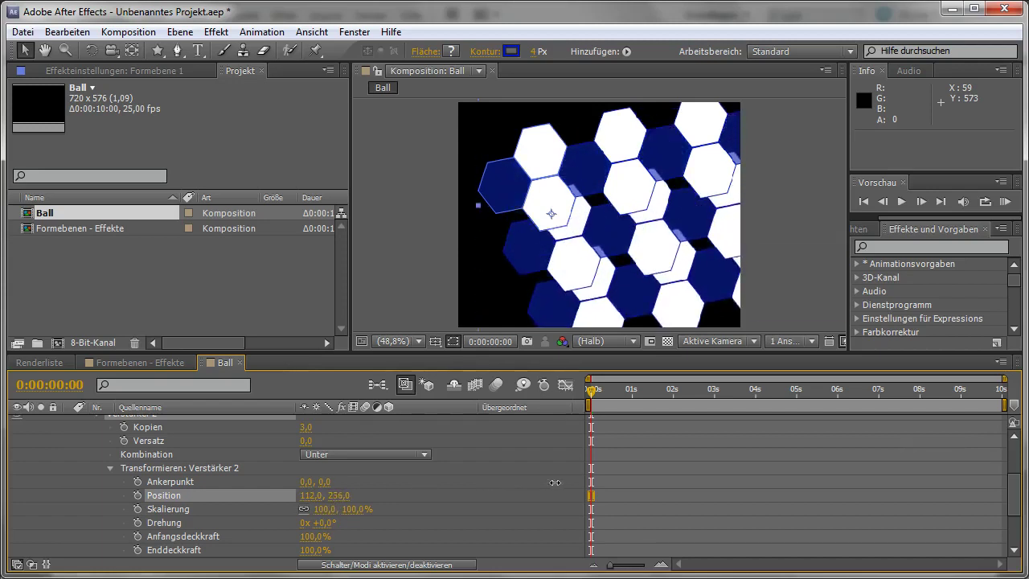
pyautogui.moveTo(309, 495)
pyautogui.mouseDown()
pyautogui.moveTo(161, 498)
pyautogui.moveTo(185, 507)
pyautogui.mouseUp()
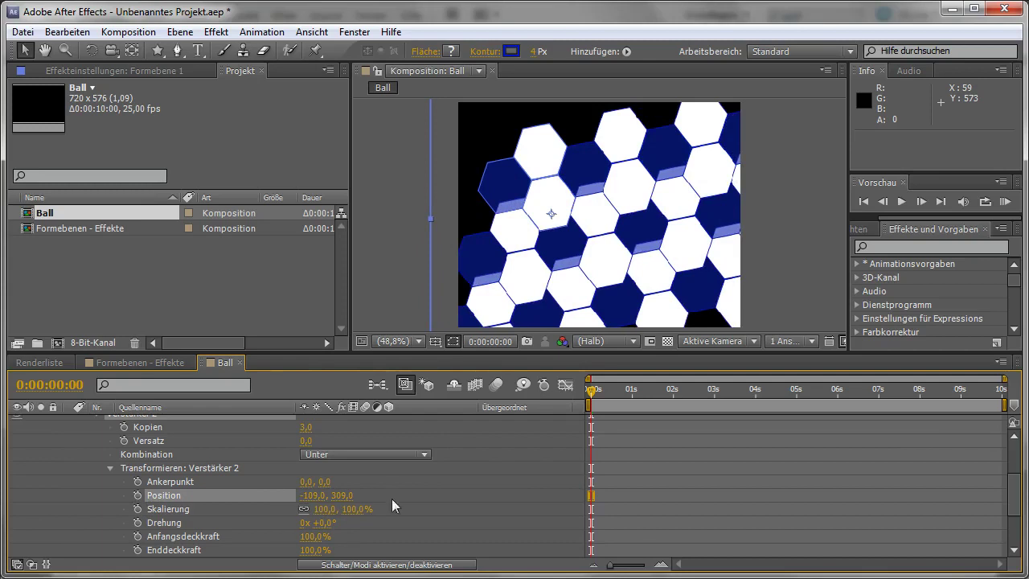
pyautogui.moveTo(347, 496); pyautogui.dragTo(381, 493)
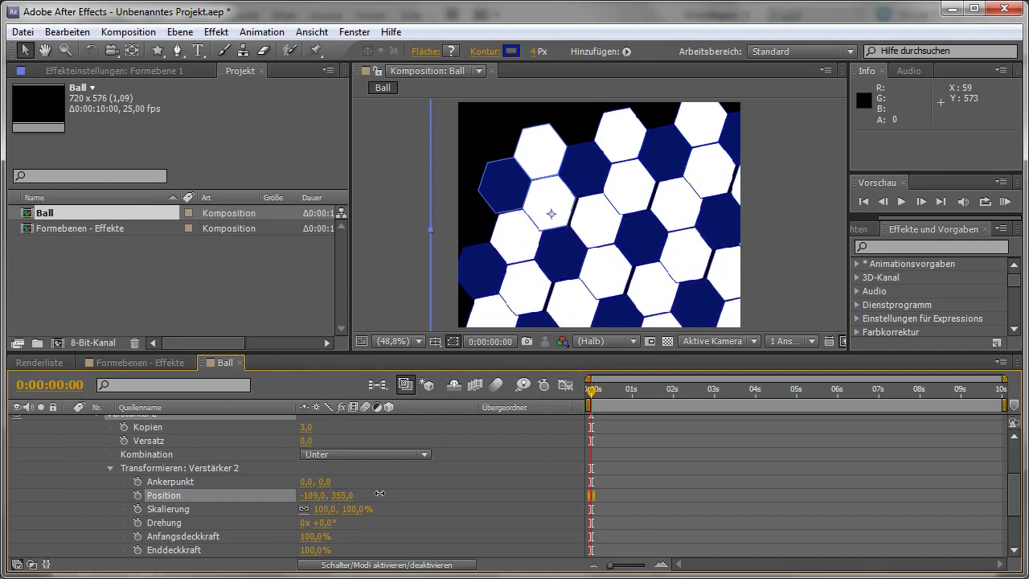
pyautogui.moveTo(309, 499); pyautogui.dragTo(296, 495)
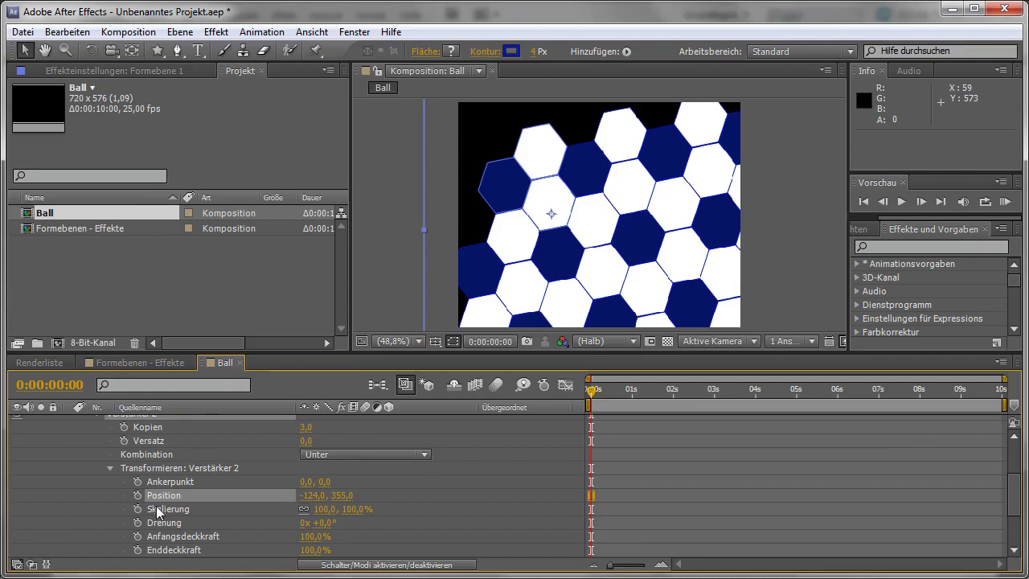
pyautogui.scroll(-2, 157, 506)
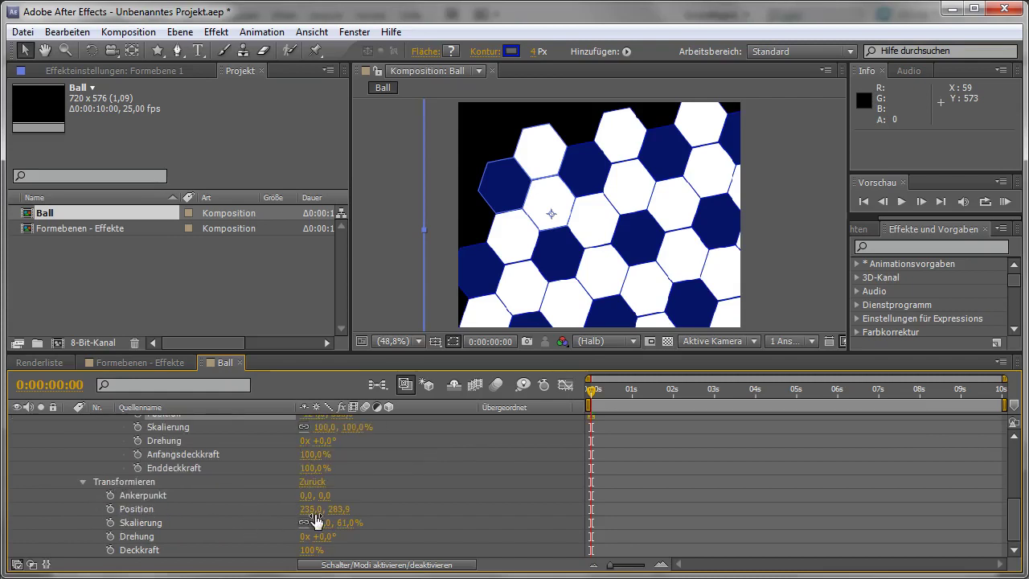
# Shrink the hexagon layer to 39% and move it up-left to 189,9, 261,4
pyautogui.moveTo(317, 530); pyautogui.dragTo(303, 521)
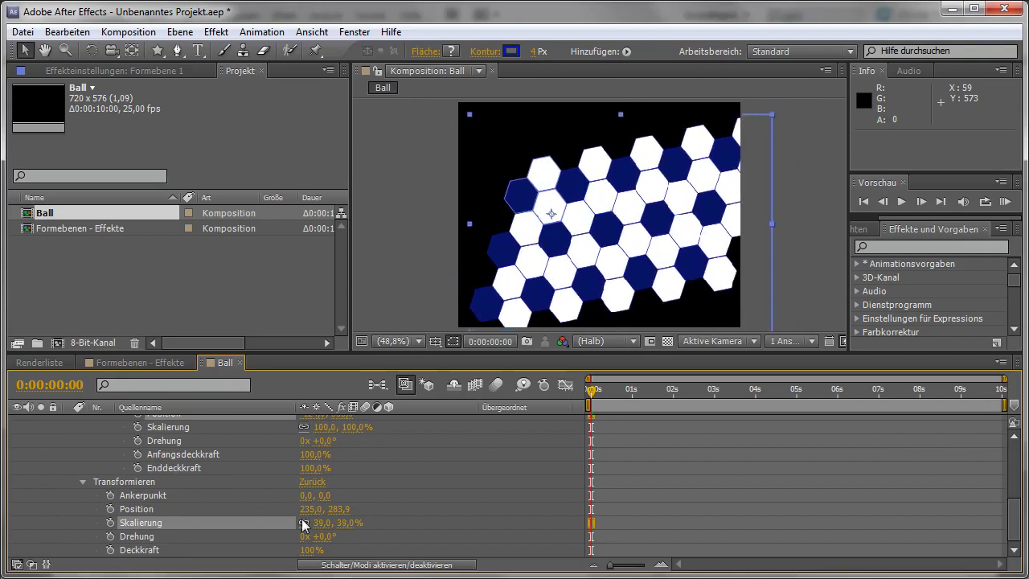
pyautogui.moveTo(617, 252); pyautogui.dragTo(598, 243)
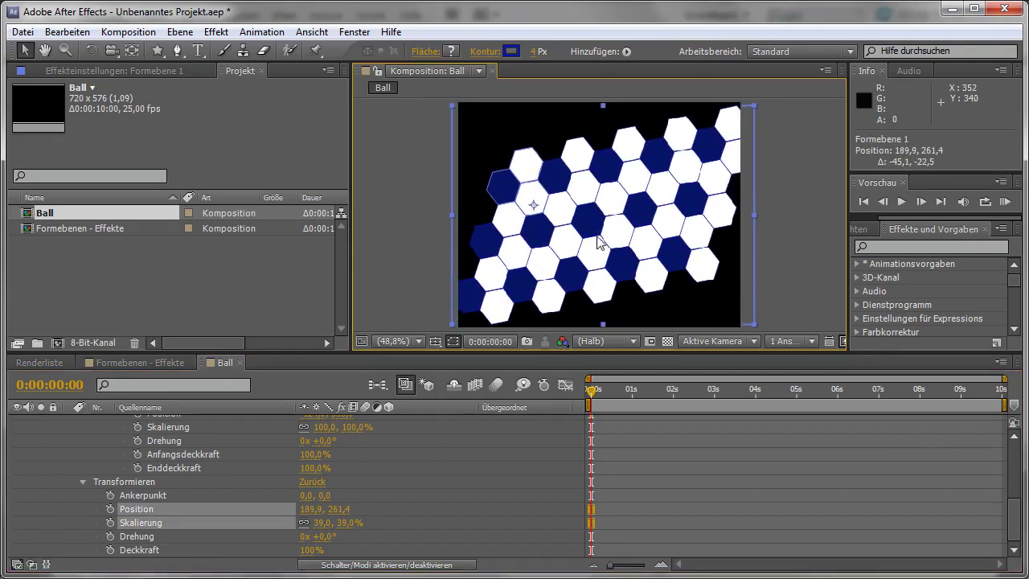
pyautogui.click(903, 249)
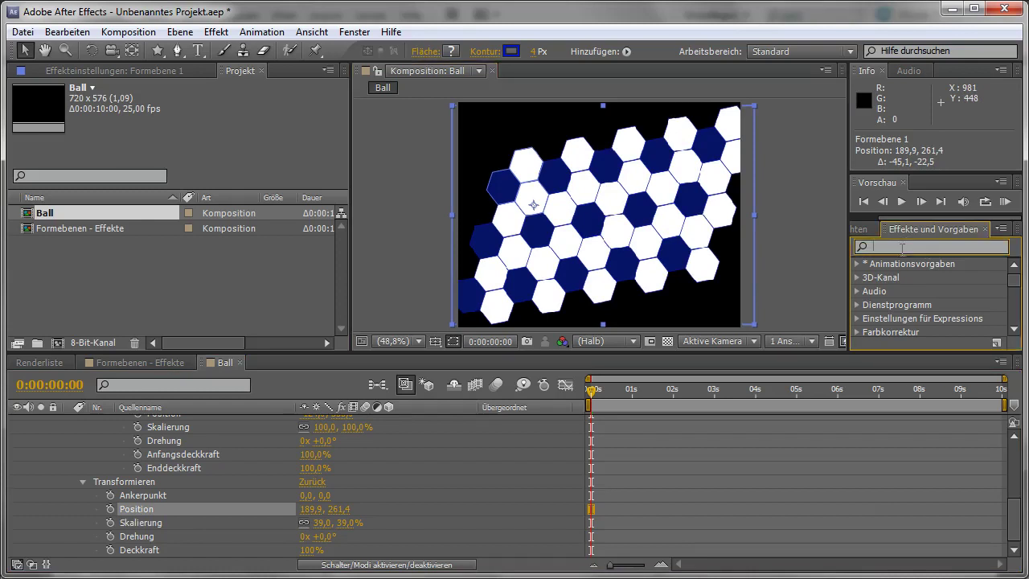
pyautogui.click(216, 31)
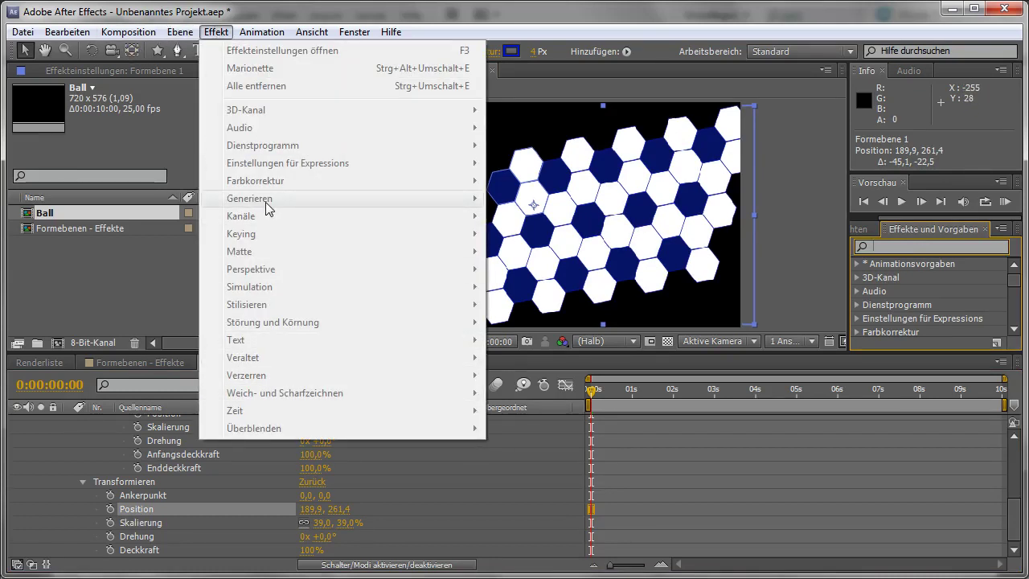
pyautogui.click(911, 248)
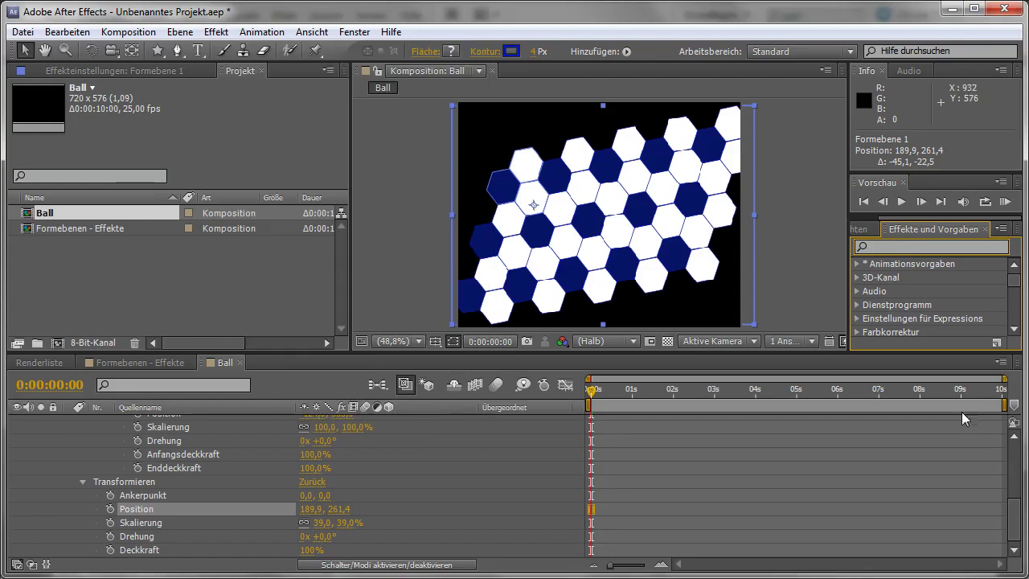
pyautogui.moveTo(1014, 519)
pyautogui.mouseDown()
pyautogui.moveTo(1017, 451)
pyautogui.moveTo(1017, 491)
pyautogui.mouseUp()
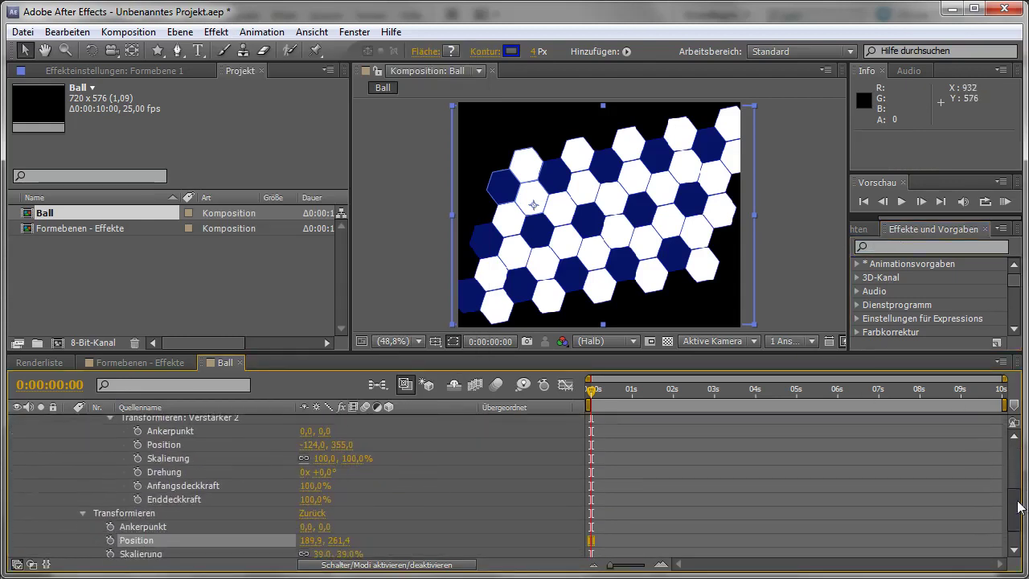
pyautogui.click(901, 247)
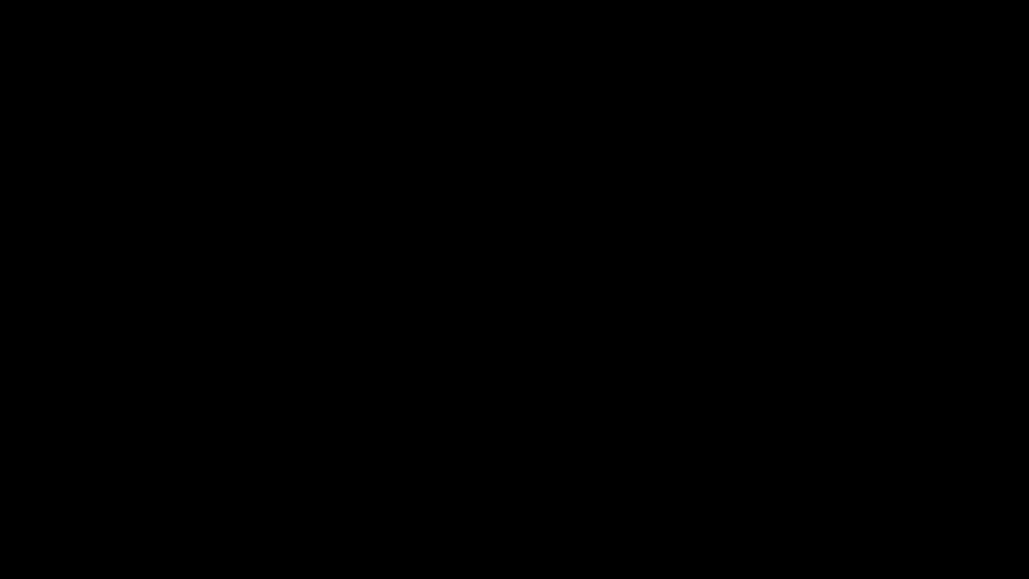
# Search the effects list for 'spher' to find CC Sphere under Perspective
pyautogui.write('spher')
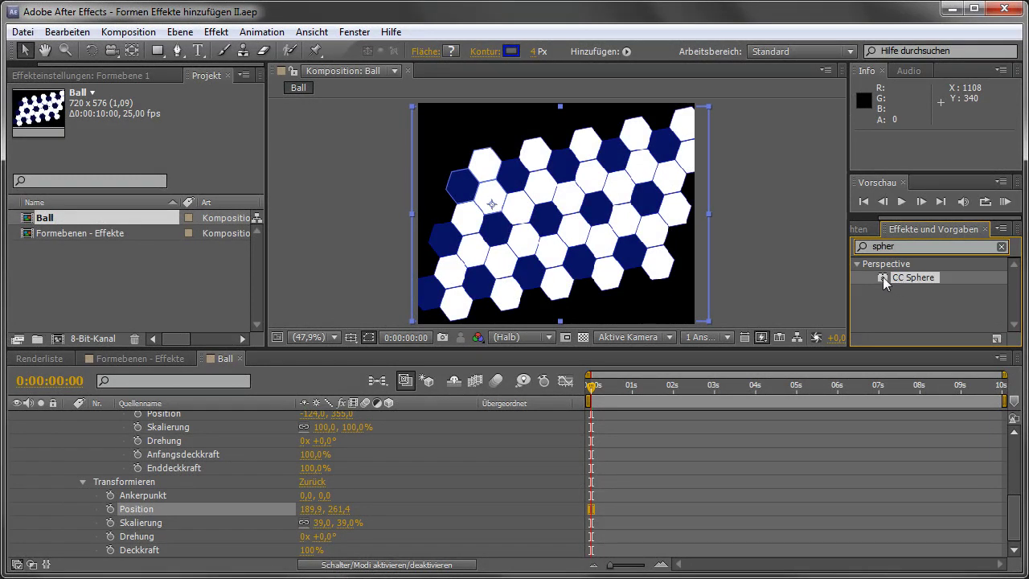
# Apply CC Sphere to the hexagon layer with rotations X 5°, Y −15°, Z 11°, then switch it off
pyautogui.moveTo(883, 277); pyautogui.dragTo(571, 219)
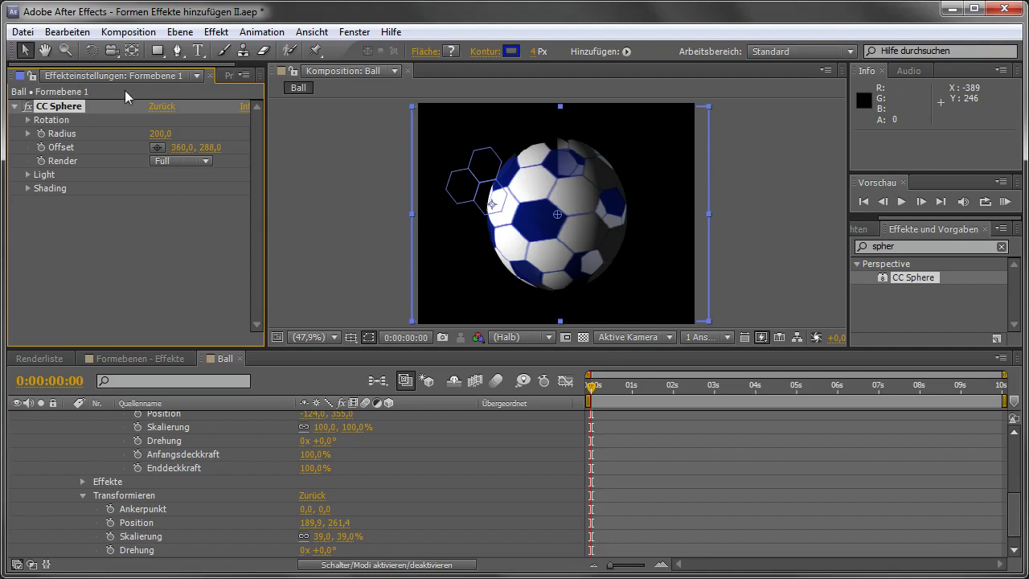
pyautogui.click(28, 119)
pyautogui.moveTo(169, 181); pyautogui.dragTo(190, 179)
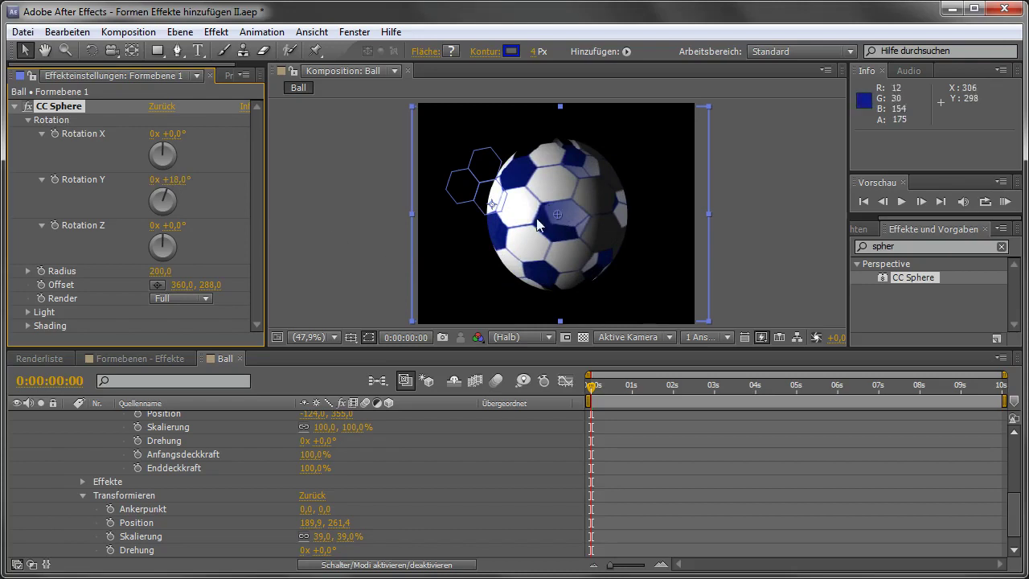
pyautogui.moveTo(179, 184)
pyautogui.mouseDown()
pyautogui.moveTo(131, 180)
pyautogui.moveTo(281, 187)
pyautogui.moveTo(160, 187)
pyautogui.mouseUp()
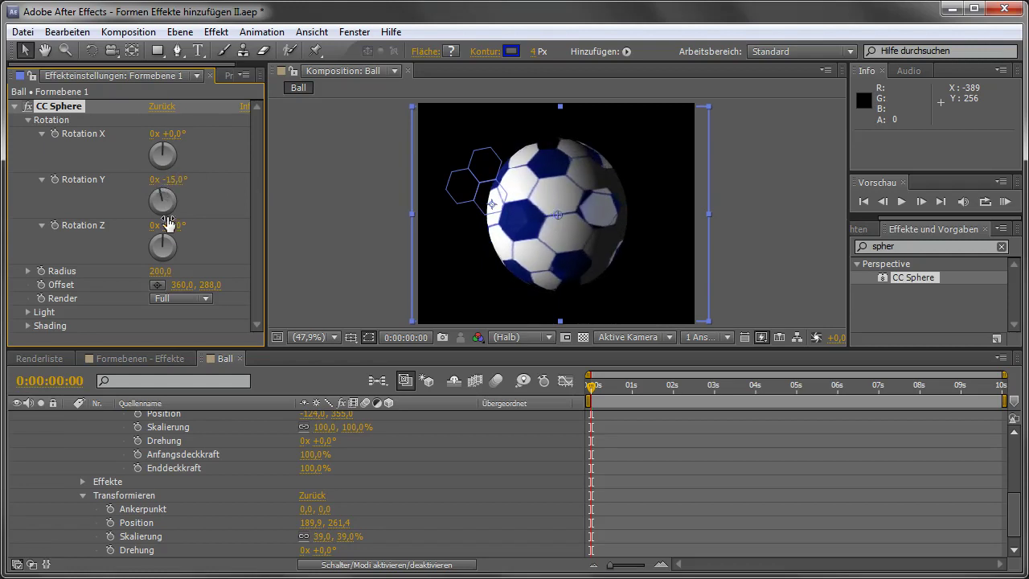
pyautogui.moveTo(165, 227); pyautogui.dragTo(180, 227)
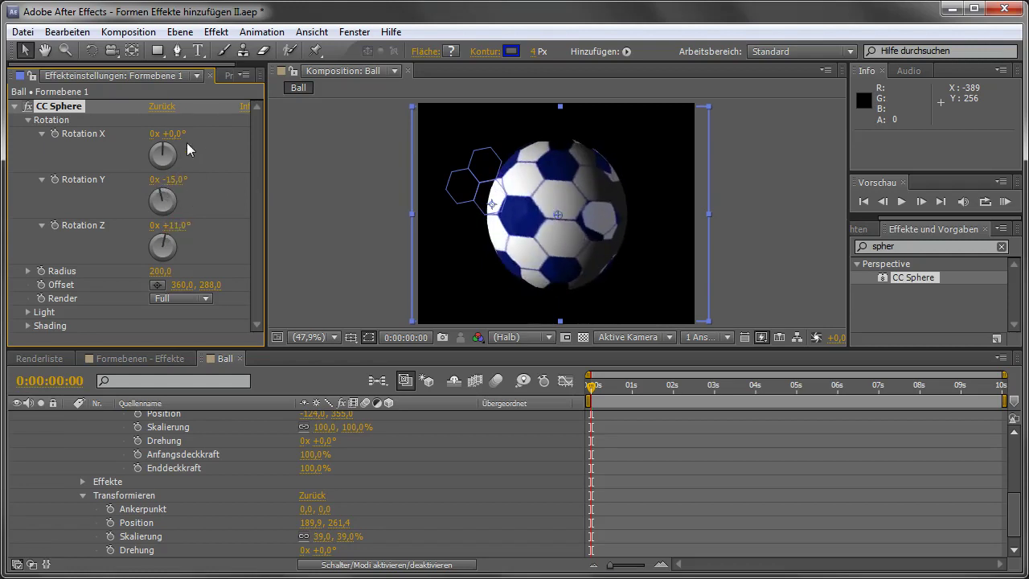
pyautogui.moveTo(177, 135); pyautogui.dragTo(183, 135)
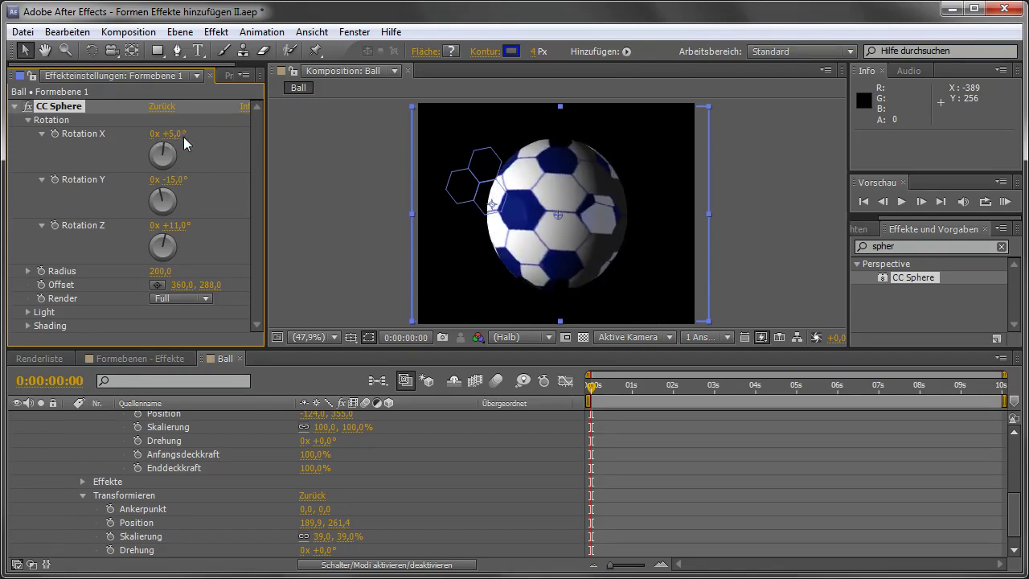
pyautogui.click(28, 106)
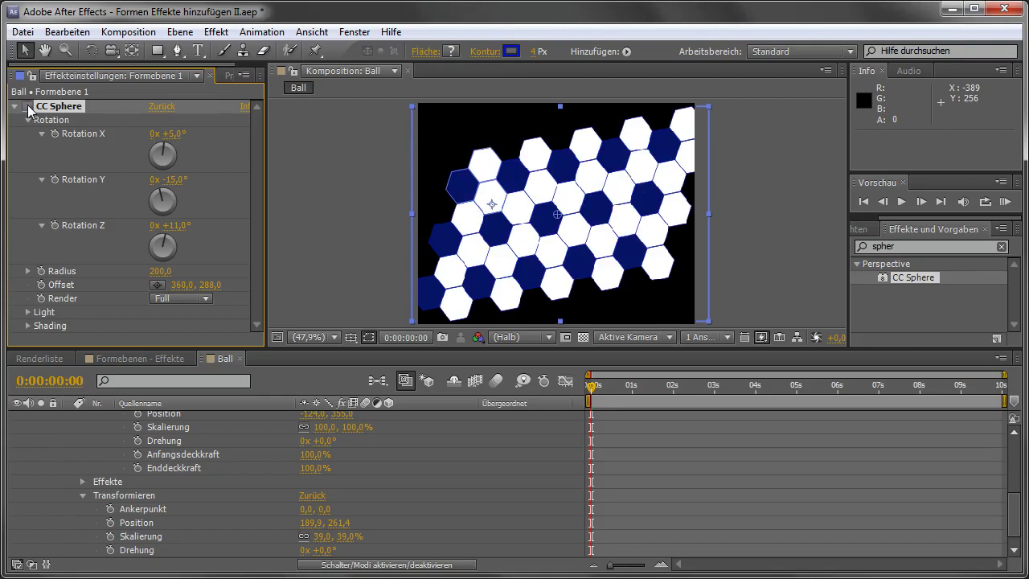
# Show the transparency grid and change the blue hexagons' fill colour to black
pyautogui.click(28, 106)
pyautogui.click(28, 106)
pyautogui.click(584, 335)
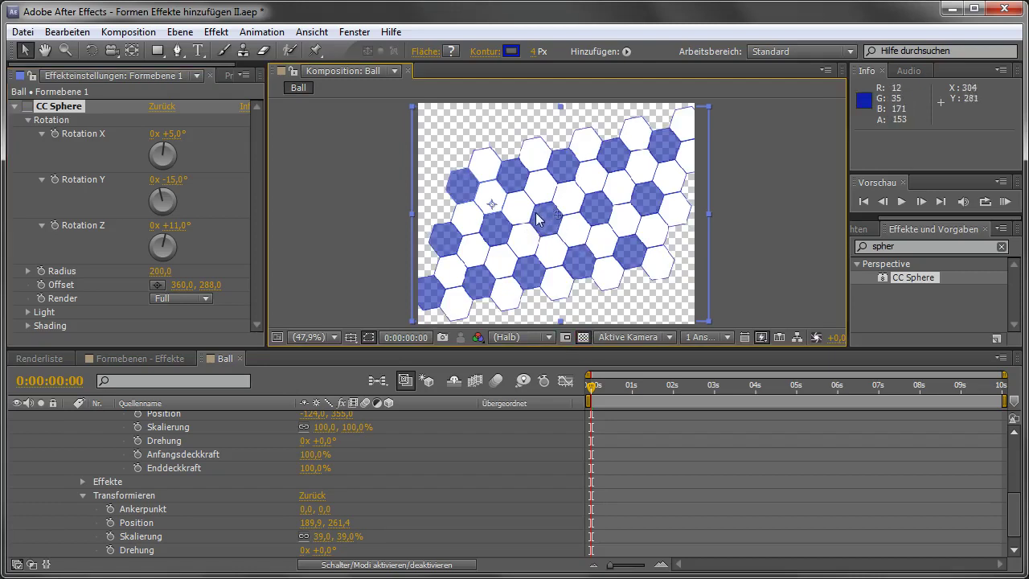
pyautogui.click(464, 188)
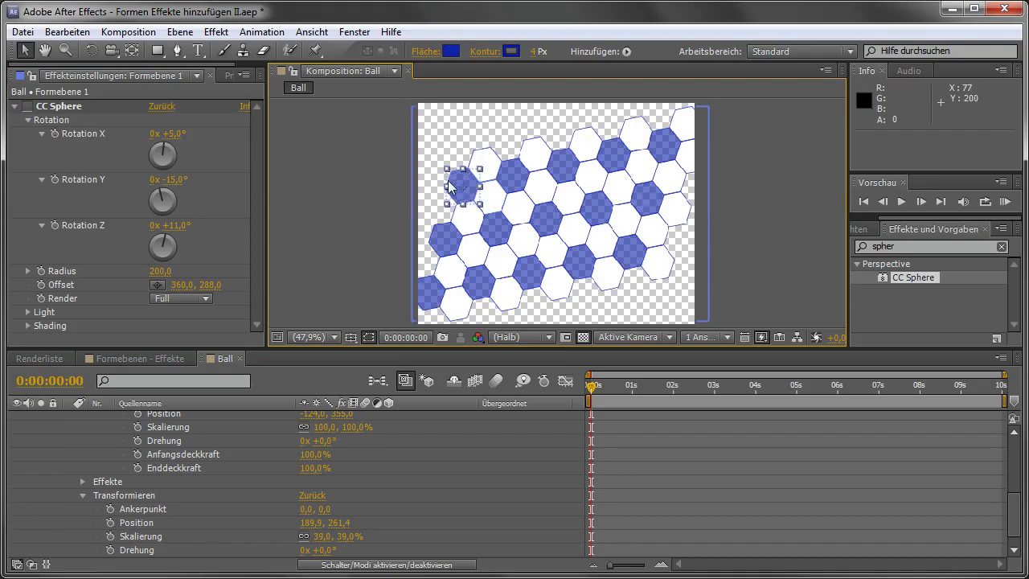
pyautogui.click(452, 51)
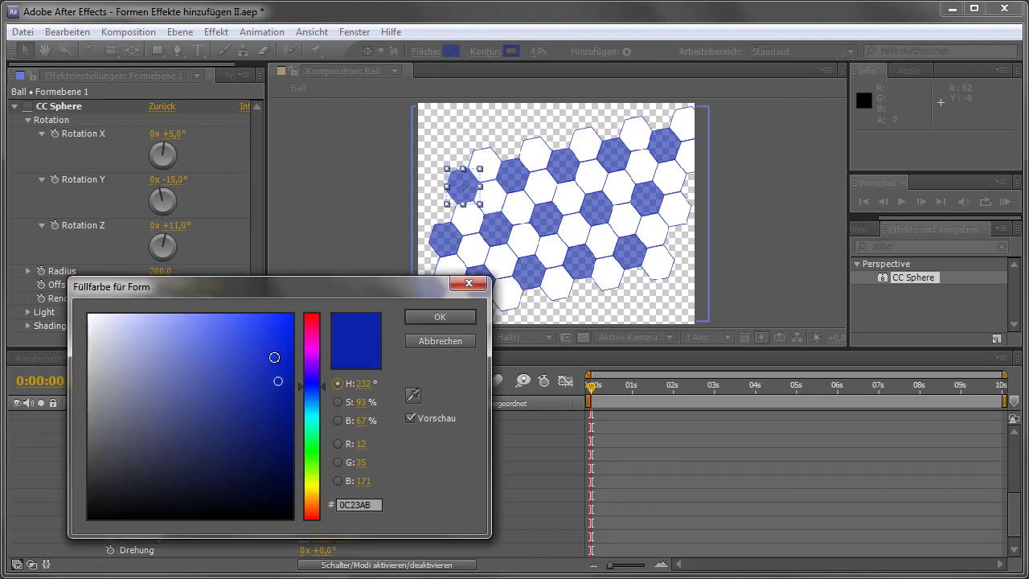
pyautogui.click(114, 517)
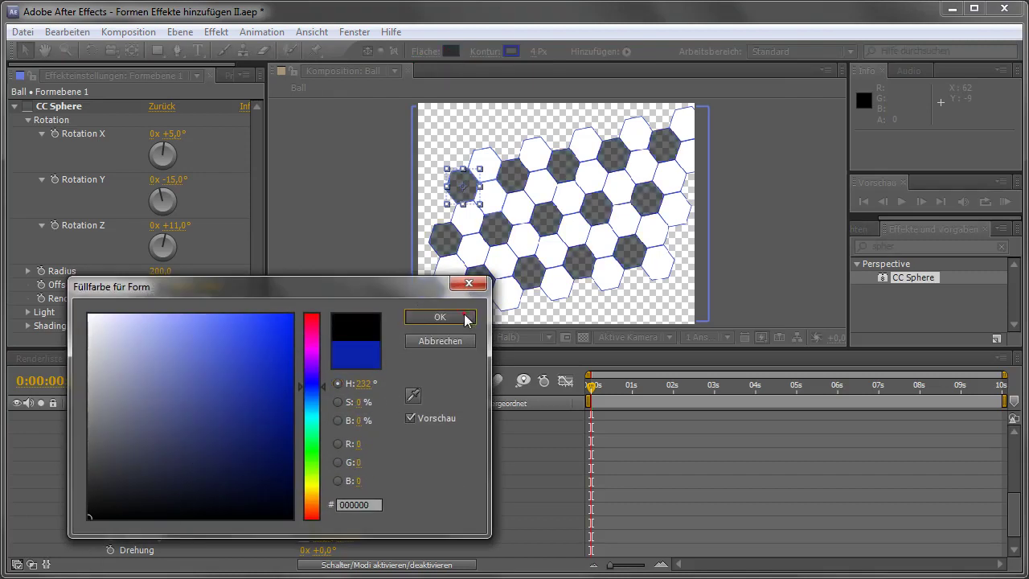
pyautogui.click(465, 317)
# Set the black hexagon fill opacity to 100% and turn CC Sphere back on
pyautogui.click(28, 106)
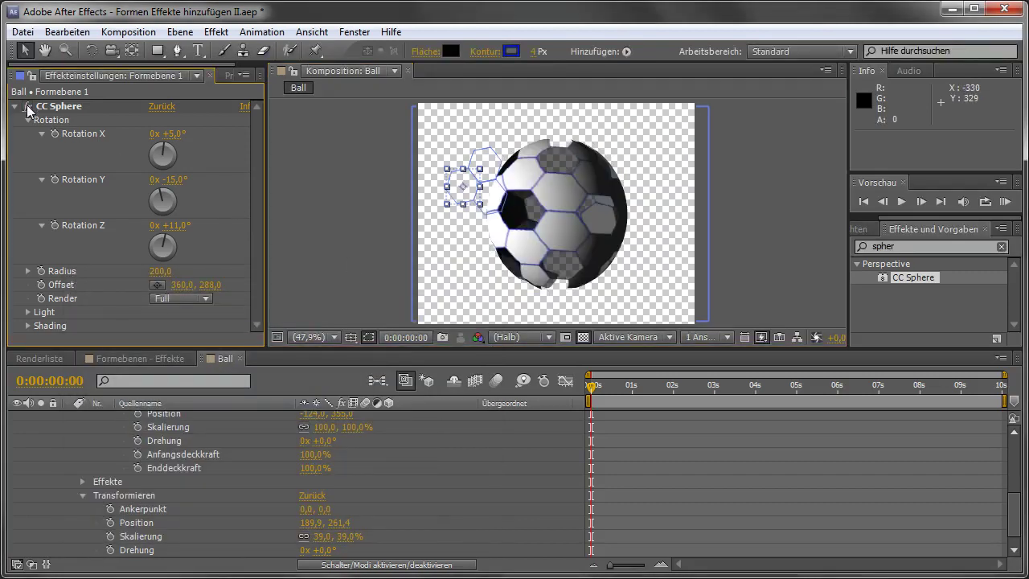
pyautogui.click(27, 106)
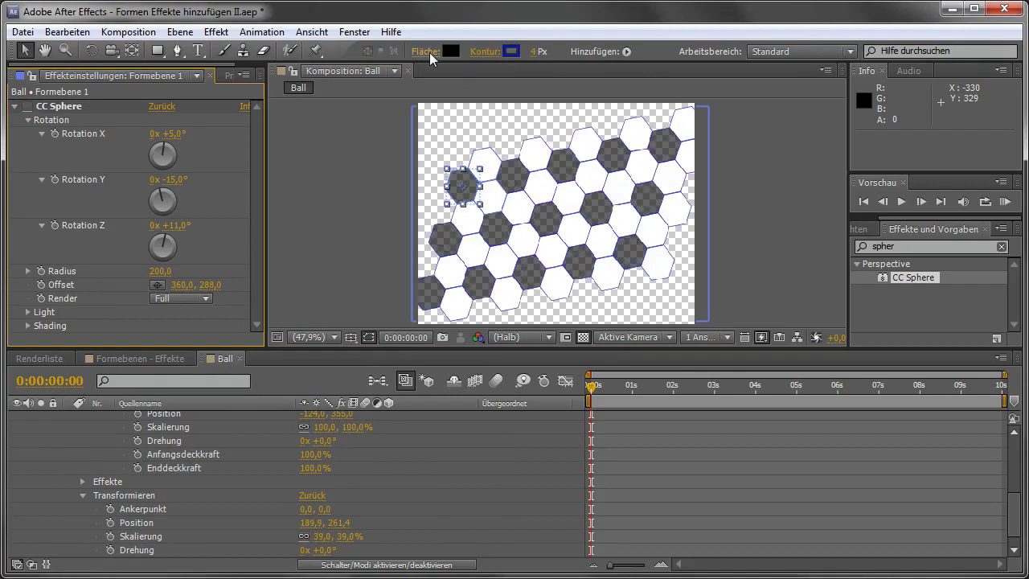
pyautogui.click(430, 51)
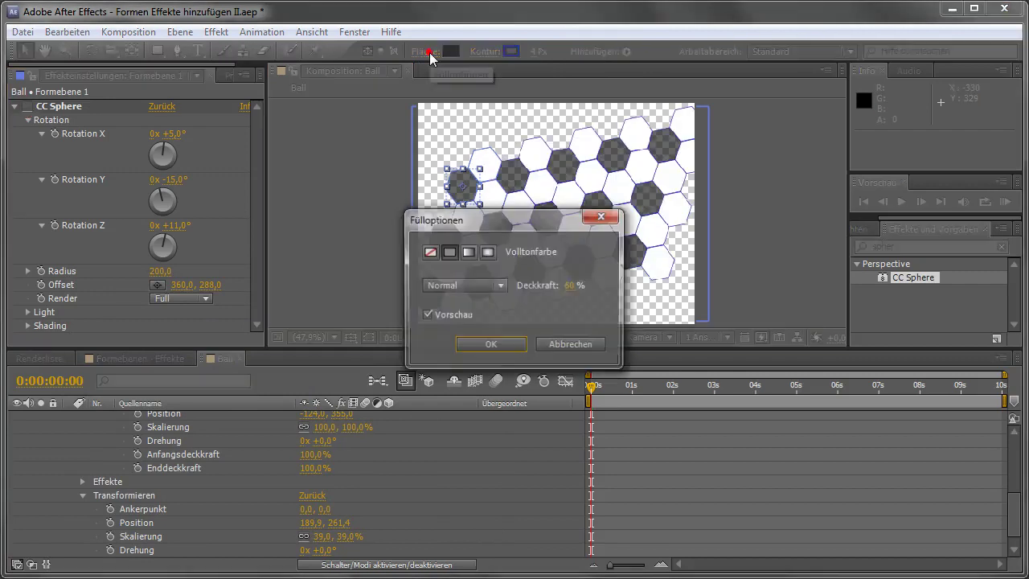
pyautogui.click(569, 286)
pyautogui.write('100')
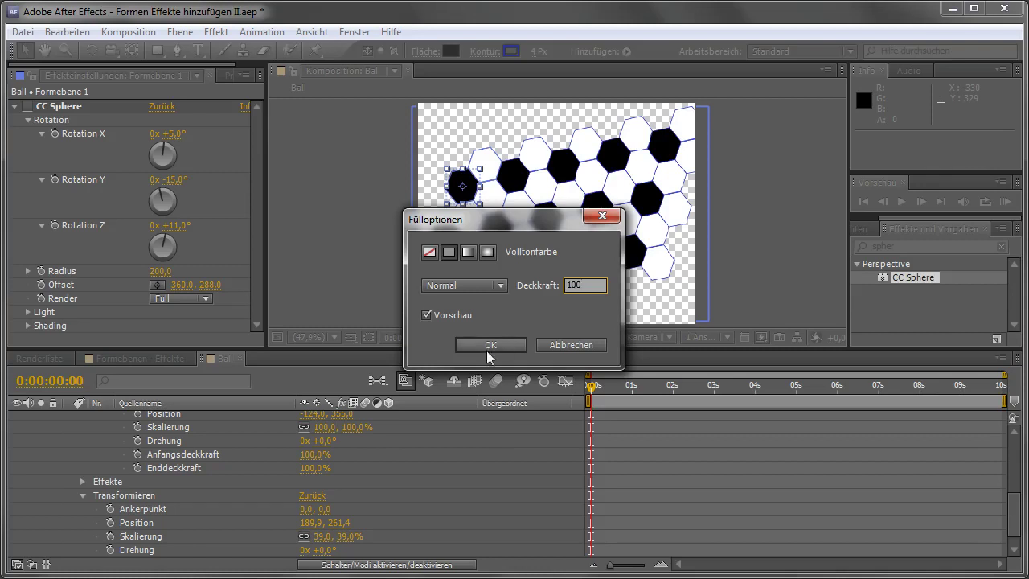
pyautogui.click(491, 345)
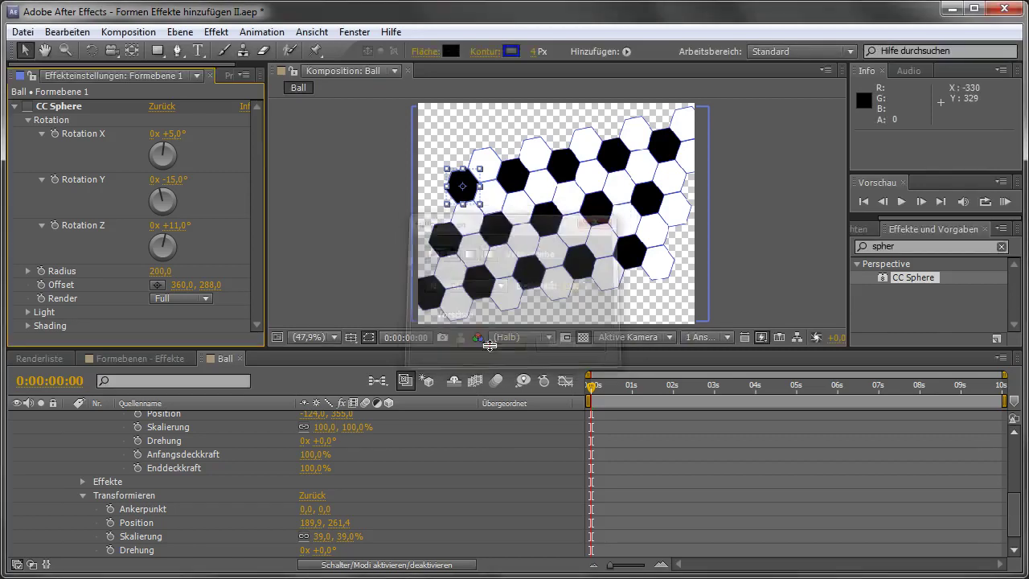
pyautogui.click(29, 107)
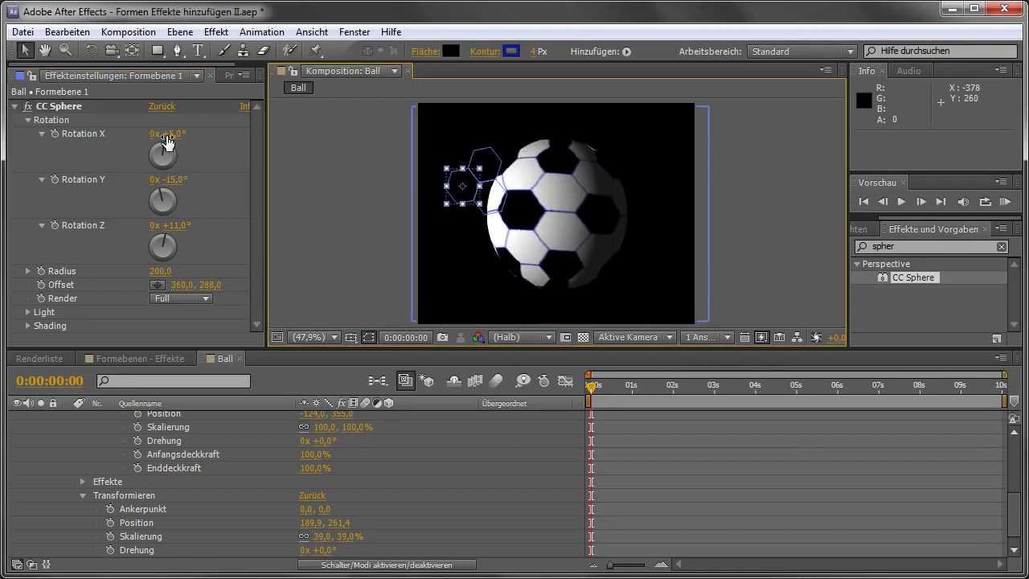
# Turn the ball further to CC Sphere Rotation Y −31°, with a slight Rotation X tweak
pyautogui.moveTo(177, 187)
pyautogui.mouseDown()
pyautogui.moveTo(148, 179)
pyautogui.moveTo(164, 185)
pyautogui.mouseUp()
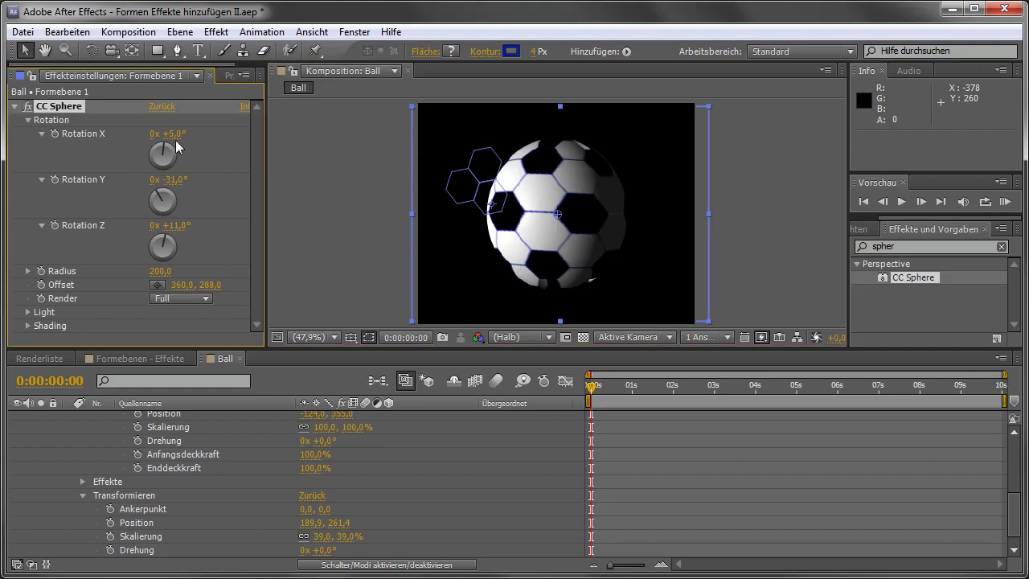
pyautogui.moveTo(173, 133); pyautogui.dragTo(173, 134)
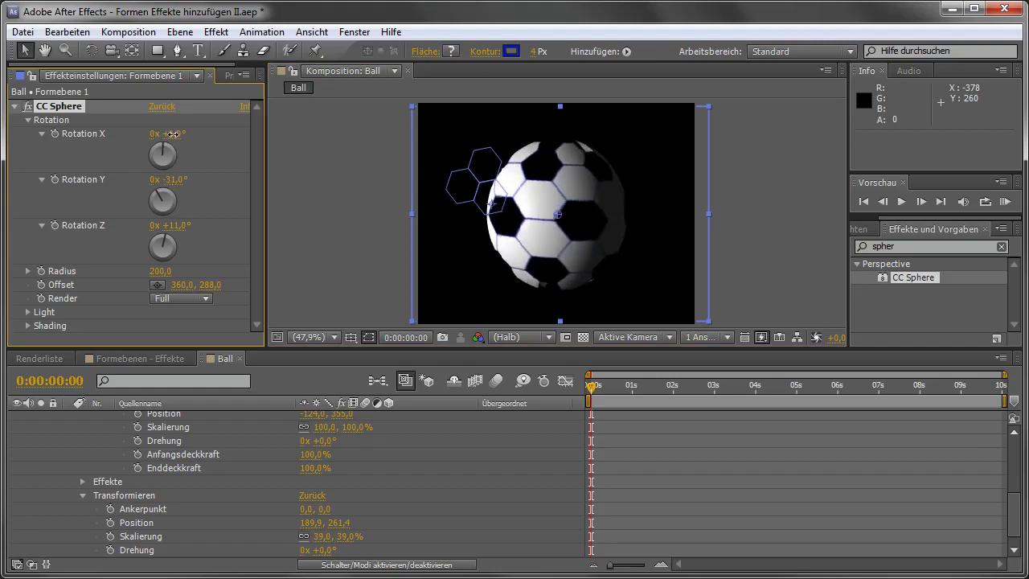